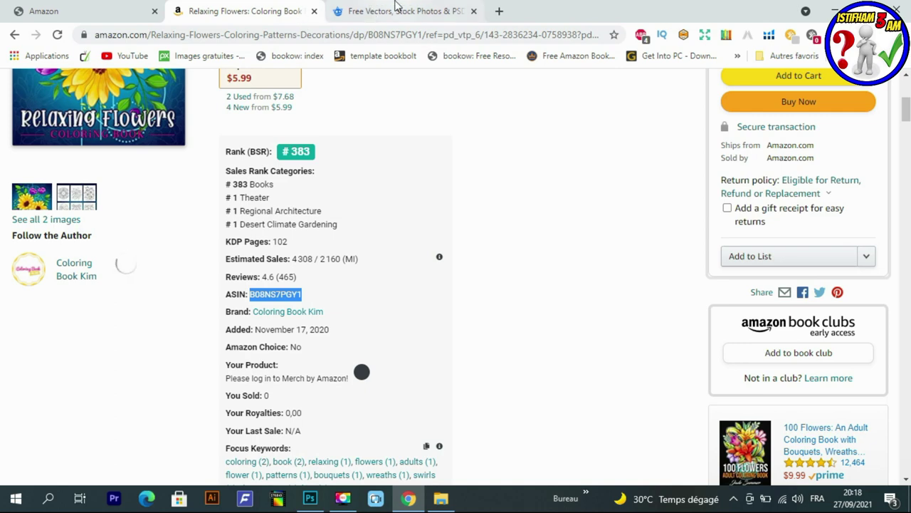
Enter the ASIN B08NS7PGY1 in the KDP A+ Content Manager and start creating A+ content.
{"action": "left_click", "coordinate": [71, 11]}
{"action": "left_click", "coordinate": [478, 203]}
{"action": "type", "text": "B08NS7PGY1"}
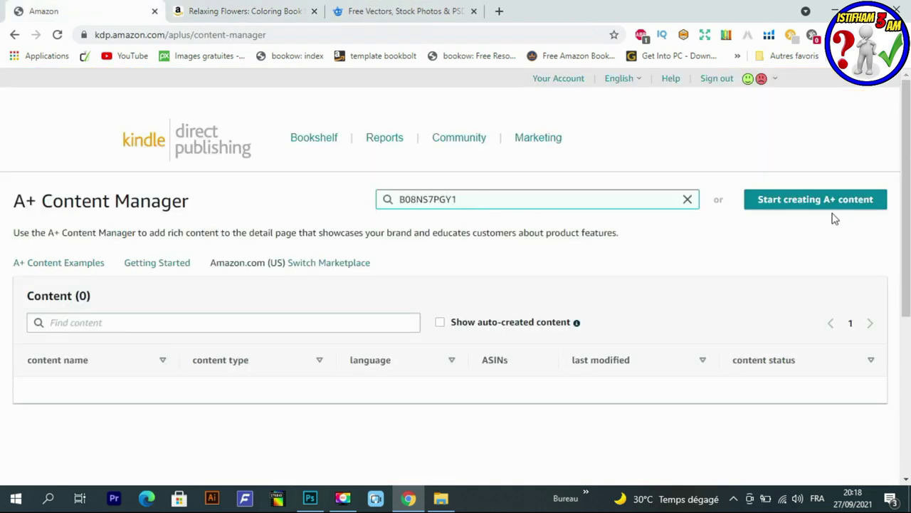
{"action": "left_click", "coordinate": [787, 204]}
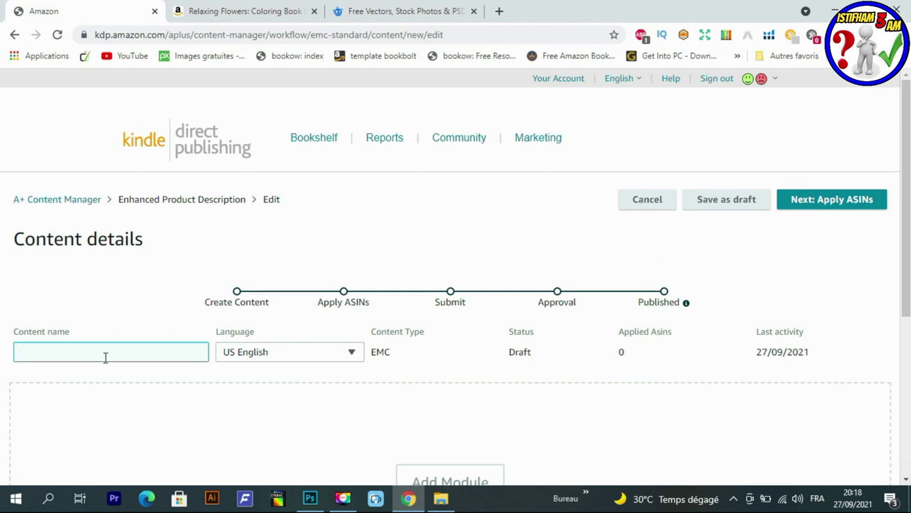
Copy "Relaxing Flowers" from the book title on its Amazon product page and use it as the content name.
{"action": "left_click", "coordinate": [235, 10]}
{"action": "scroll", "coordinate": [339, 230], "scroll_direction": "up", "scroll_amount": 5}
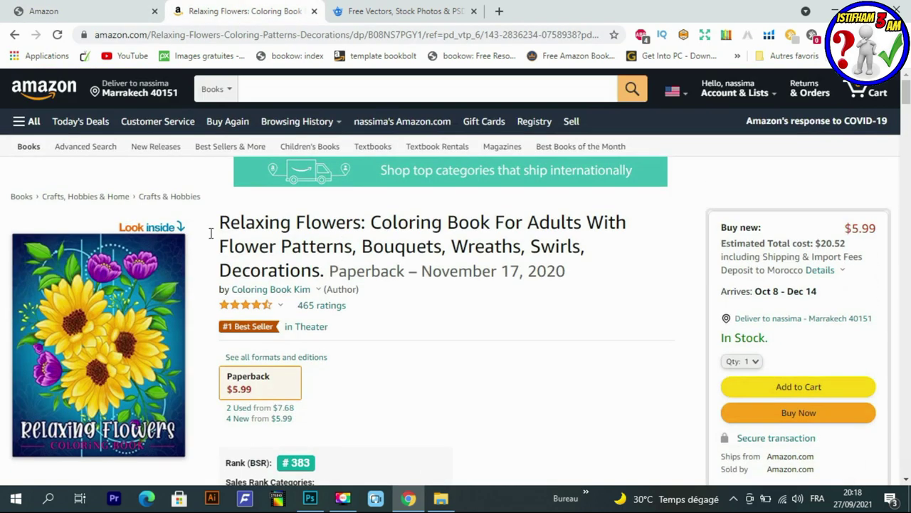
{"action": "mouse_move", "coordinate": [219, 216]}
{"action": "left_mouse_down"}
{"action": "mouse_move", "coordinate": [367, 227]}
{"action": "mouse_move", "coordinate": [219, 225]}
{"action": "left_mouse_up"}
{"action": "key", "text": "ctrl+c"}
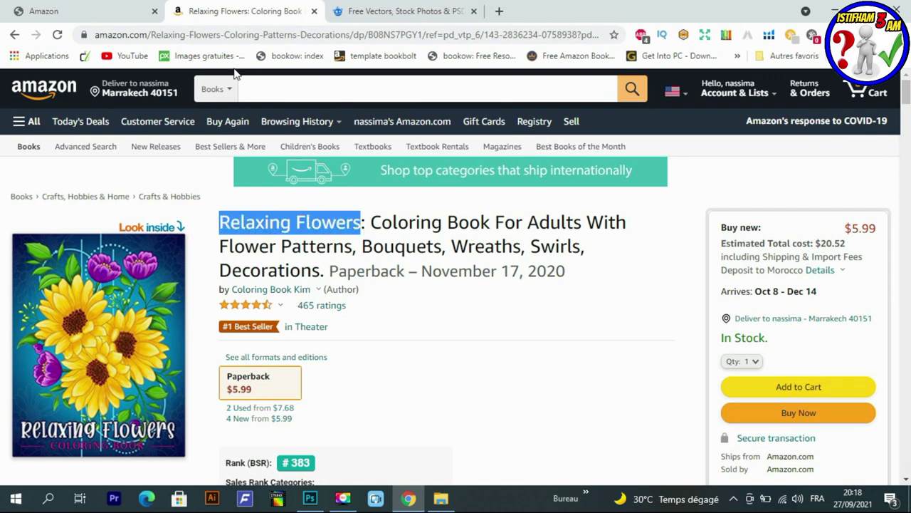
{"action": "left_click", "coordinate": [134, 9]}
{"action": "key", "text": "ctrl+v"}
Add a Standard Single Right Image module to the content.
{"action": "scroll", "coordinate": [591, 368], "scroll_direction": "down", "scroll_amount": 2}
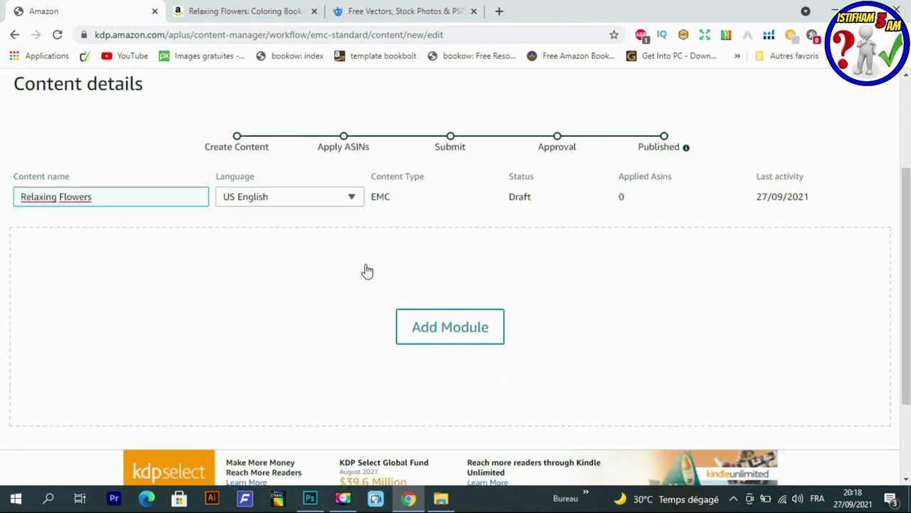
{"action": "left_click", "coordinate": [458, 332]}
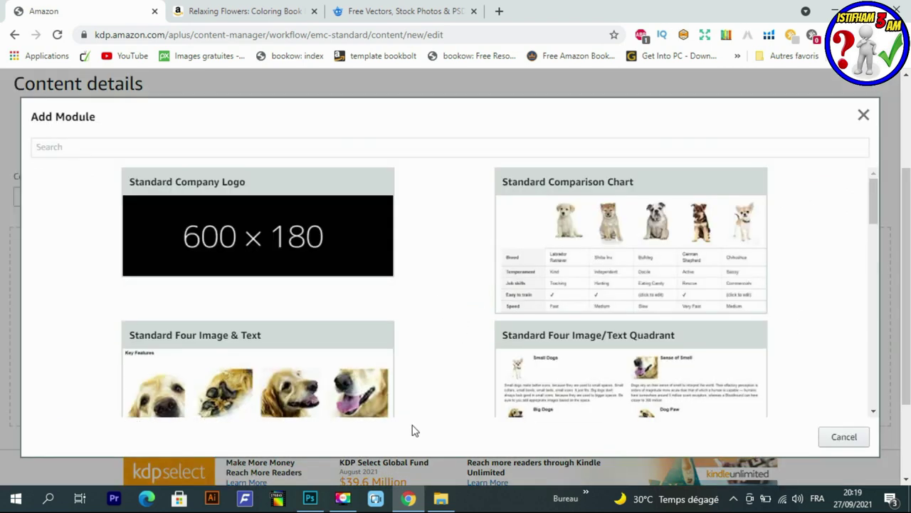
{"action": "scroll", "coordinate": [433, 364], "scroll_direction": "down", "scroll_amount": 10}
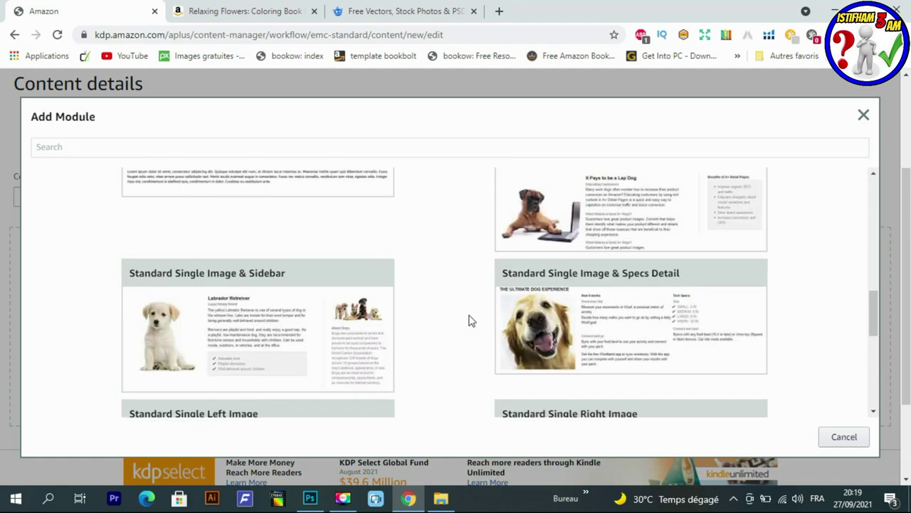
{"action": "scroll", "coordinate": [668, 358], "scroll_direction": "down", "scroll_amount": 5}
{"action": "left_click", "coordinate": [671, 315]}
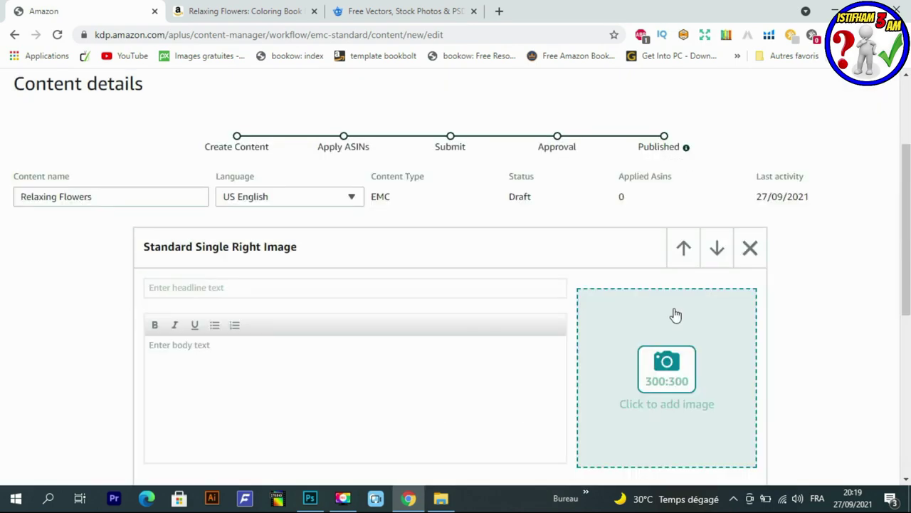
{"action": "scroll", "coordinate": [491, 331], "scroll_direction": "down", "scroll_amount": 4}
{"action": "scroll", "coordinate": [505, 306], "scroll_direction": "up", "scroll_amount": 2}
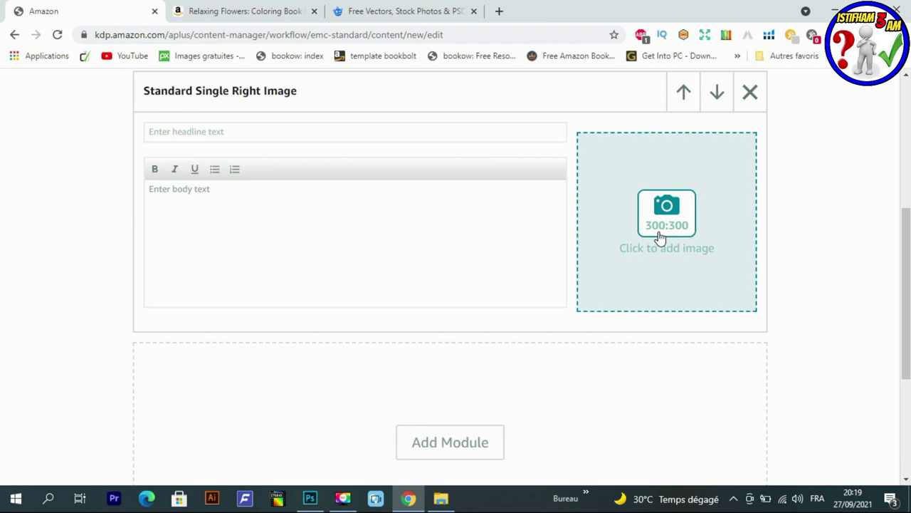
Switch to Photoshop, create a blank 300 × 300 pixel document, and close it again.
{"action": "key", "text": "alt+Tab"}
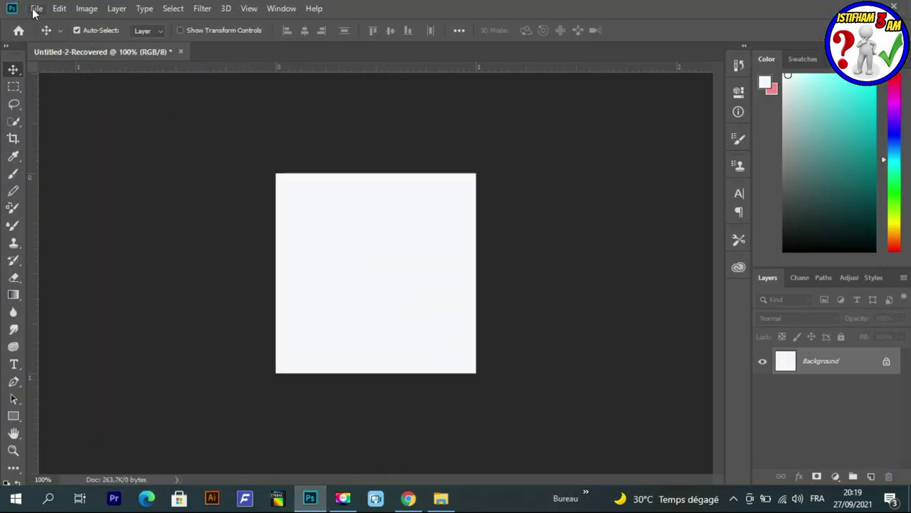
{"action": "left_click", "coordinate": [36, 9]}
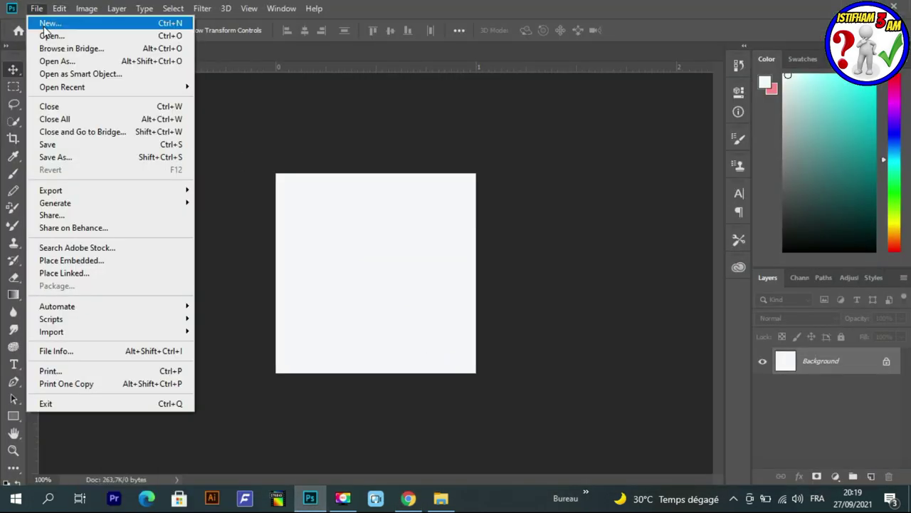
{"action": "left_click", "coordinate": [46, 25]}
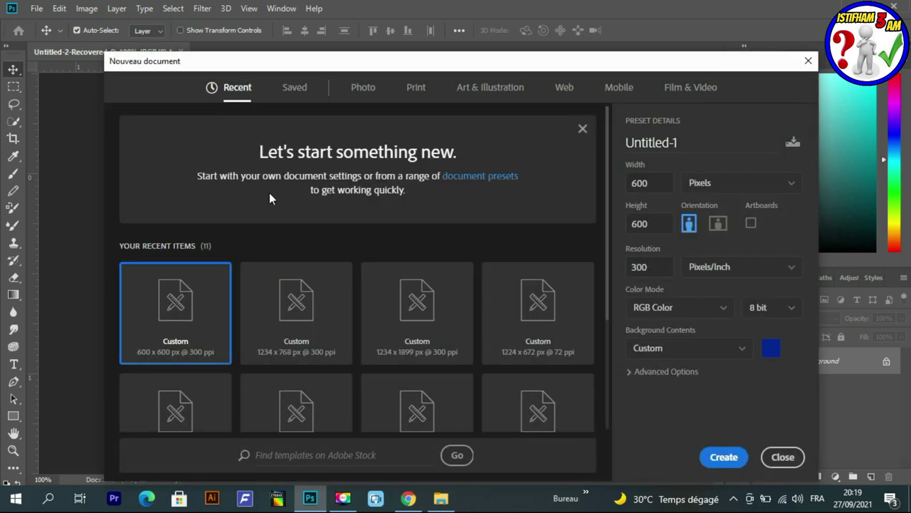
{"action": "left_click", "coordinate": [663, 184]}
{"action": "type", "text": "300"}
{"action": "key", "text": "Tab"}
{"action": "type", "text": "300"}
{"action": "left_click", "coordinate": [726, 458]}
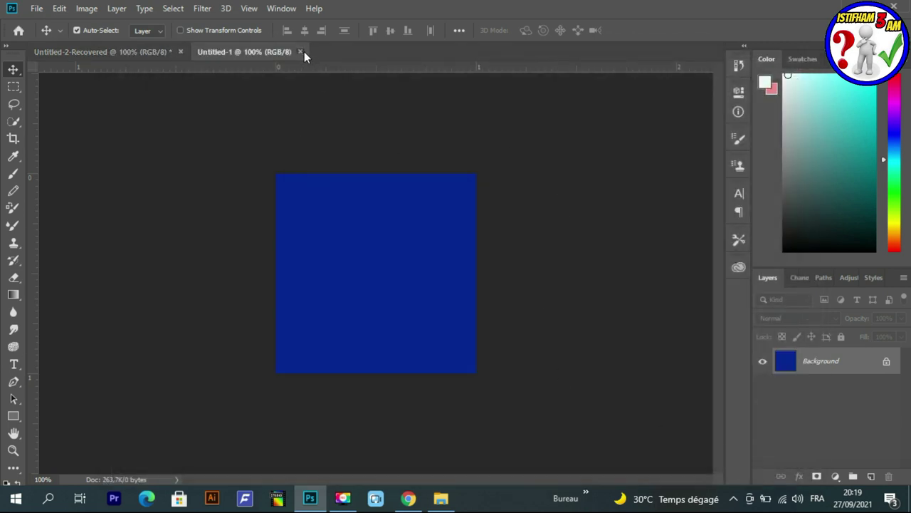
{"action": "left_click", "coordinate": [301, 51]}
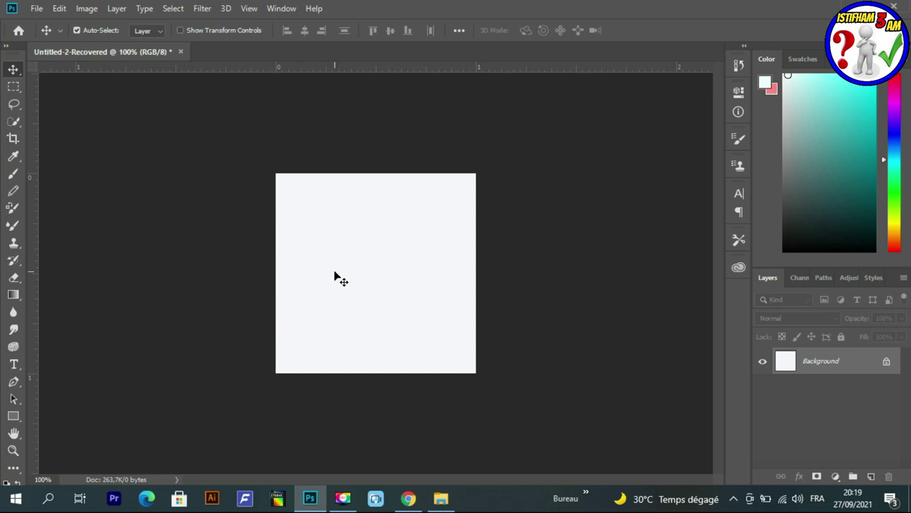
View the downloaded front and back cover images of the book in the www_amazon_com folder.
{"action": "left_click", "coordinate": [408, 498]}
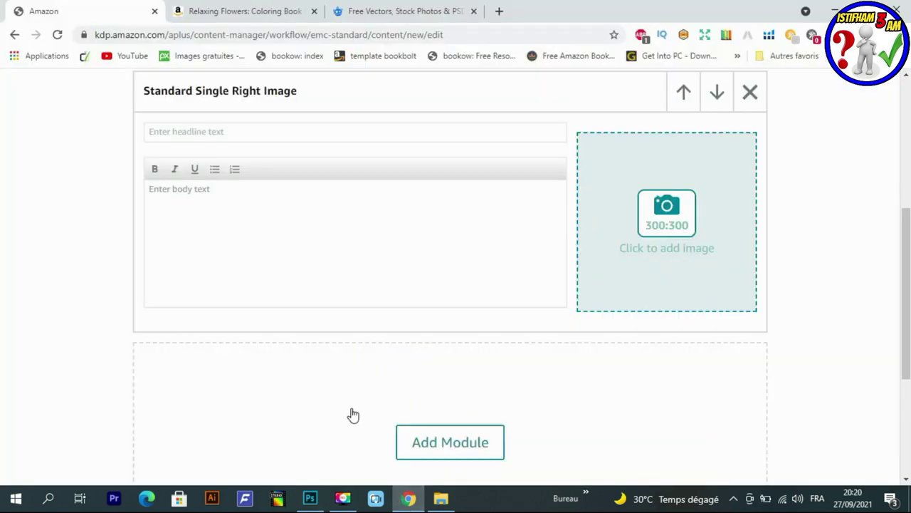
{"action": "left_click", "coordinate": [441, 497]}
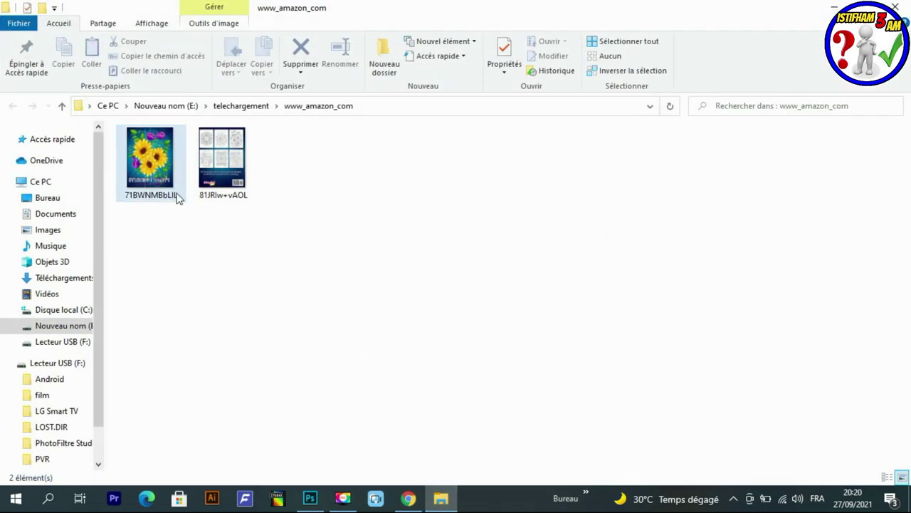
{"action": "left_click", "coordinate": [160, 163]}
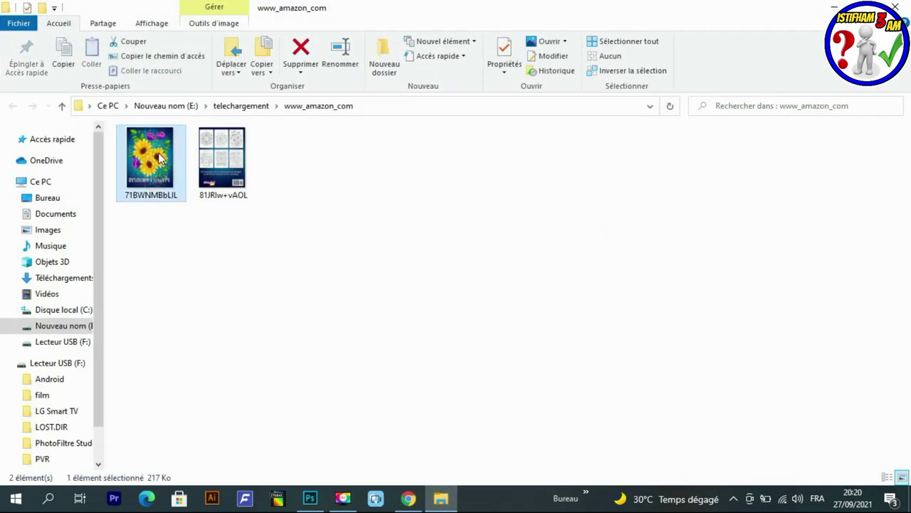
{"action": "double_click", "coordinate": [159, 162]}
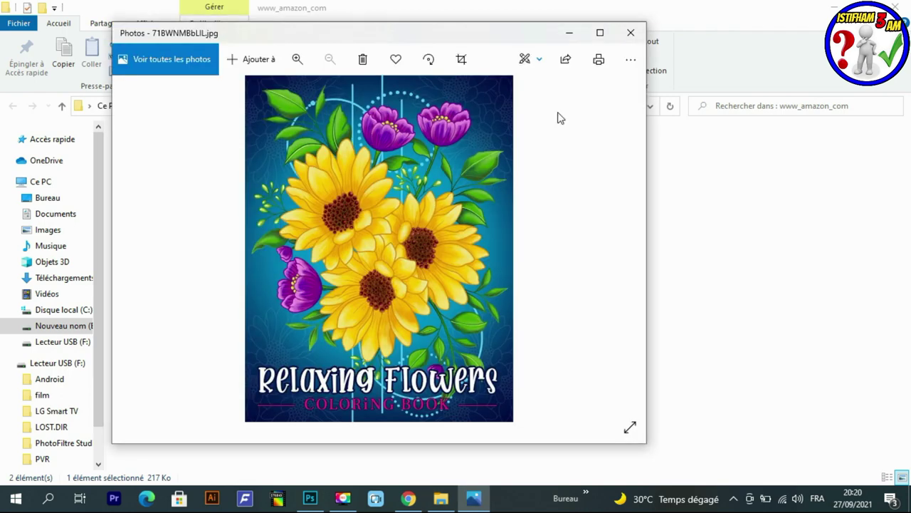
{"action": "key", "text": "Right"}
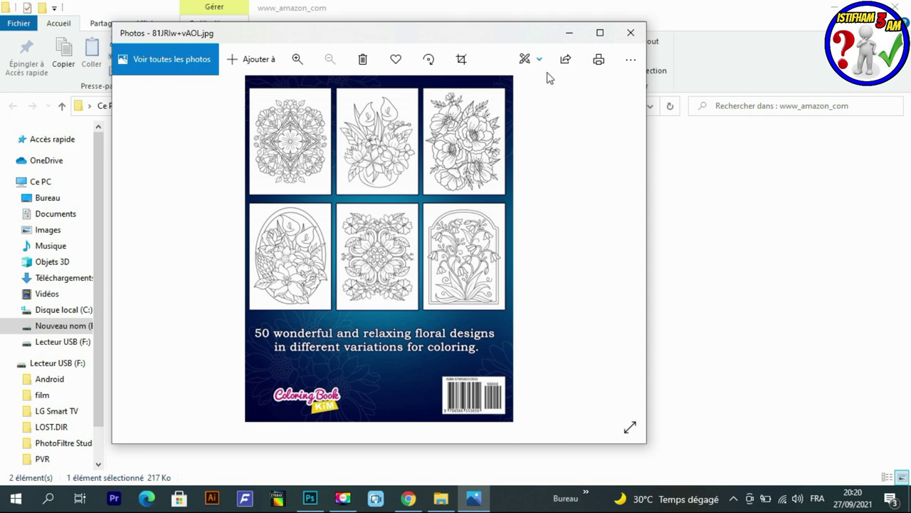
{"action": "left_click", "coordinate": [631, 33]}
Switch to the Freepik site in the browser and search all resources for "mockup book".
{"action": "left_click", "coordinate": [408, 498]}
{"action": "left_click", "coordinate": [376, 12]}
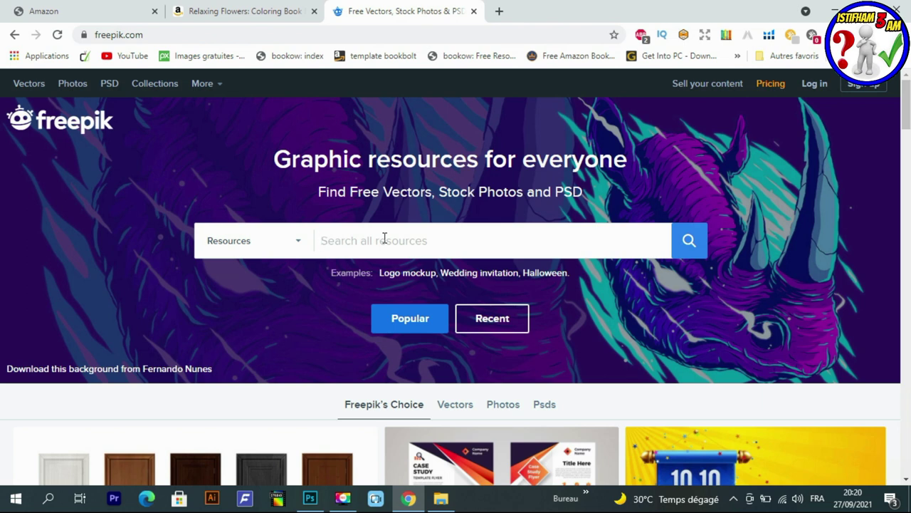
{"action": "type", "text": "mockup"}
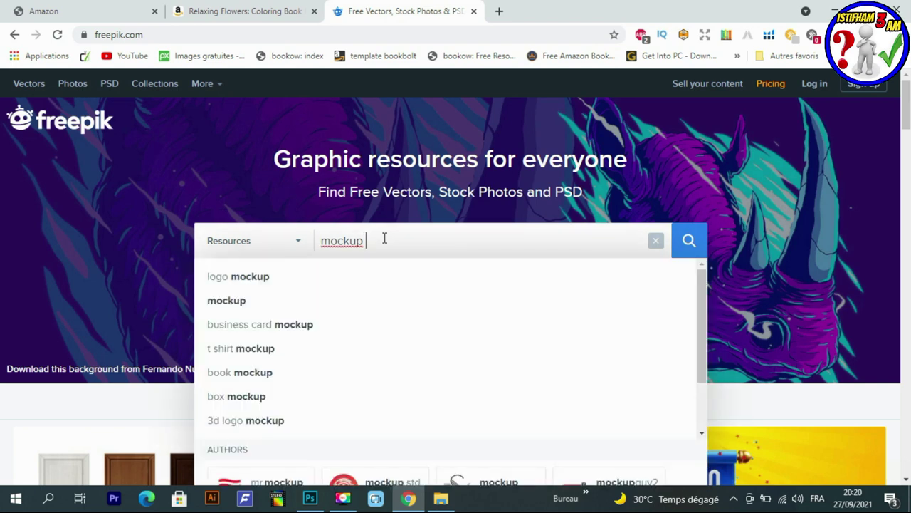
{"action": "type", "text": "bo"}
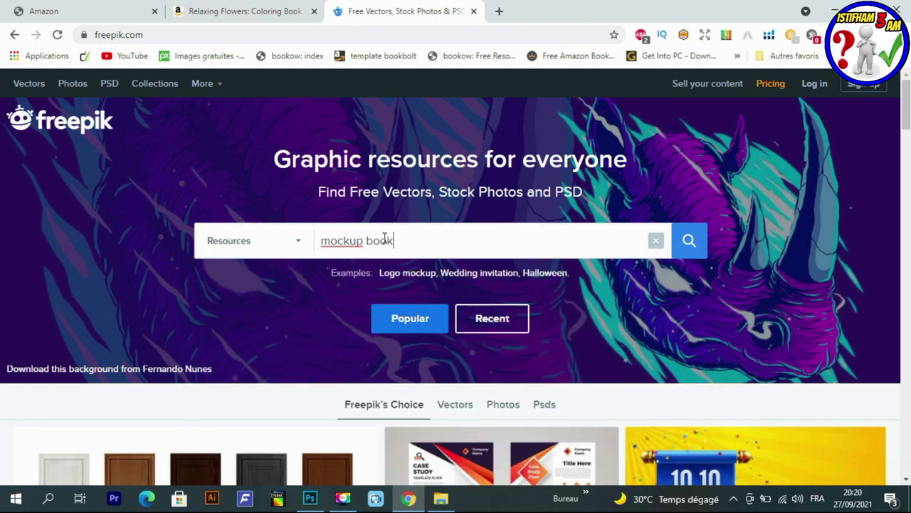
{"action": "type", "text": "ok"}
{"action": "key", "text": "Return"}
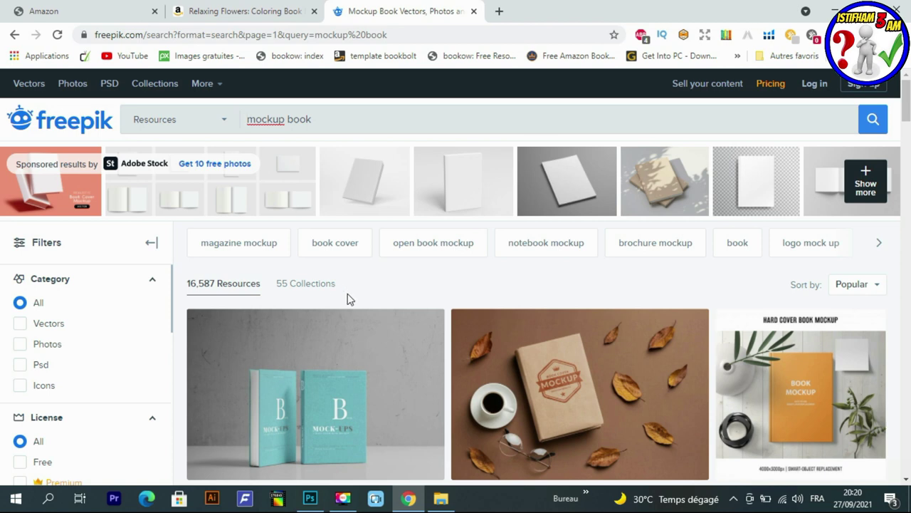
Browse the book mockup results and filter them to the Psd category with a Free license.
{"action": "scroll", "coordinate": [335, 284], "scroll_direction": "down", "scroll_amount": 2}
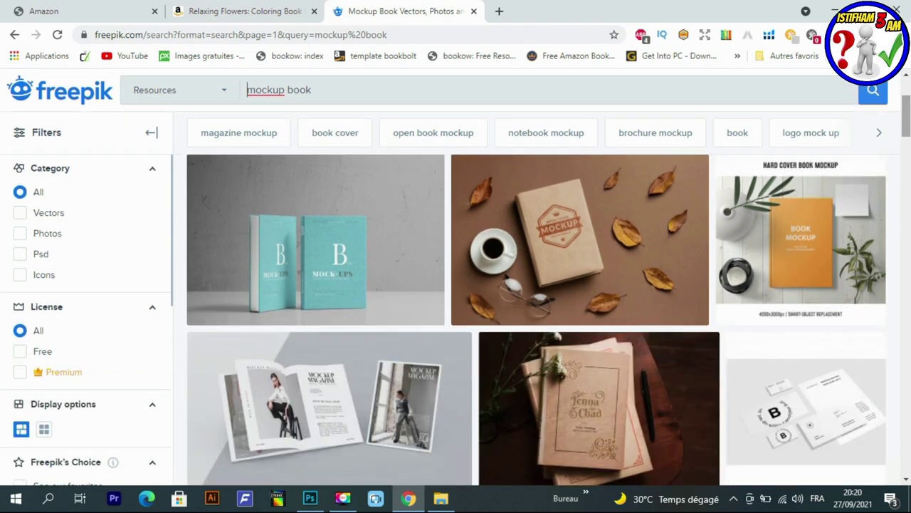
{"action": "scroll", "coordinate": [474, 342], "scroll_direction": "down", "scroll_amount": 2}
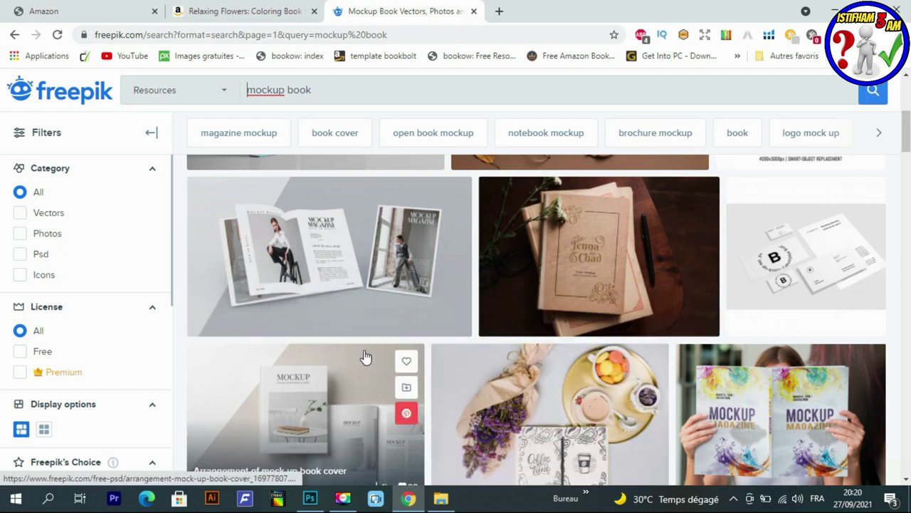
{"action": "scroll", "coordinate": [367, 356], "scroll_direction": "down", "scroll_amount": 6}
{"action": "scroll", "coordinate": [543, 375], "scroll_direction": "up", "scroll_amount": 10}
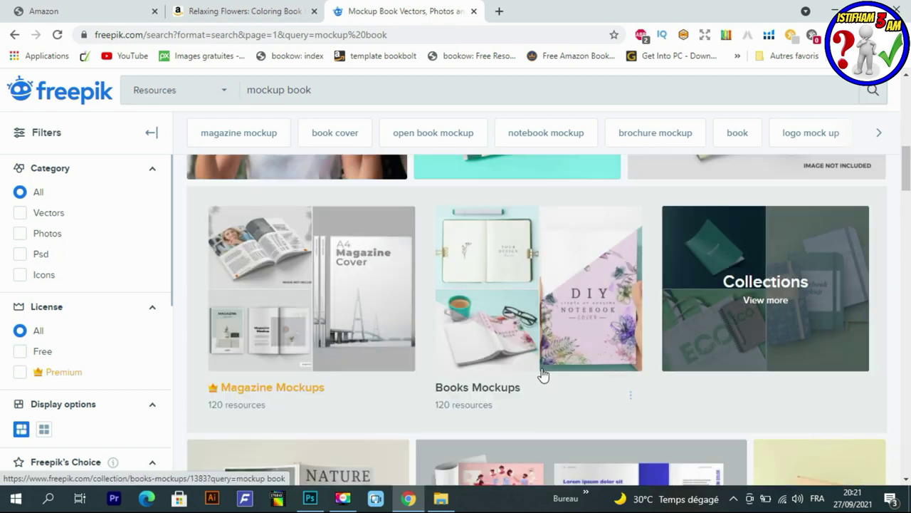
{"action": "scroll", "coordinate": [114, 292], "scroll_direction": "down", "scroll_amount": 2}
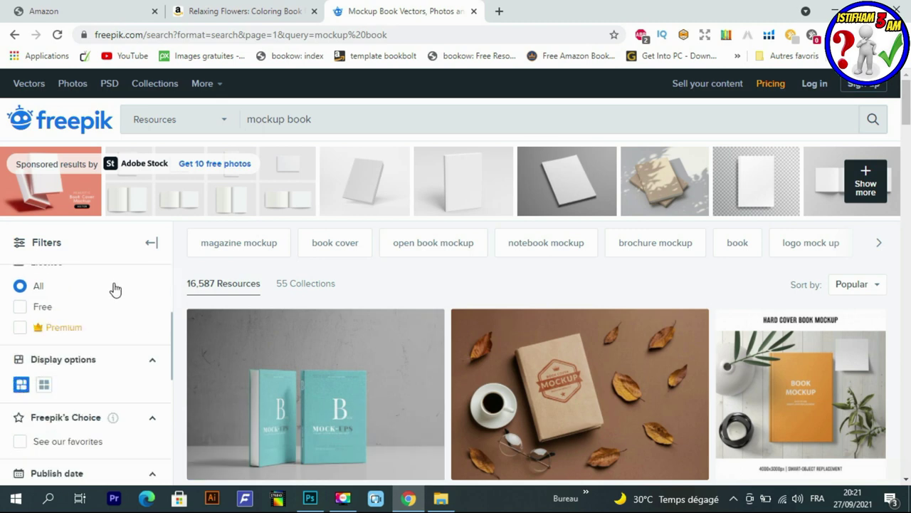
{"action": "scroll", "coordinate": [84, 368], "scroll_direction": "up", "scroll_amount": 2}
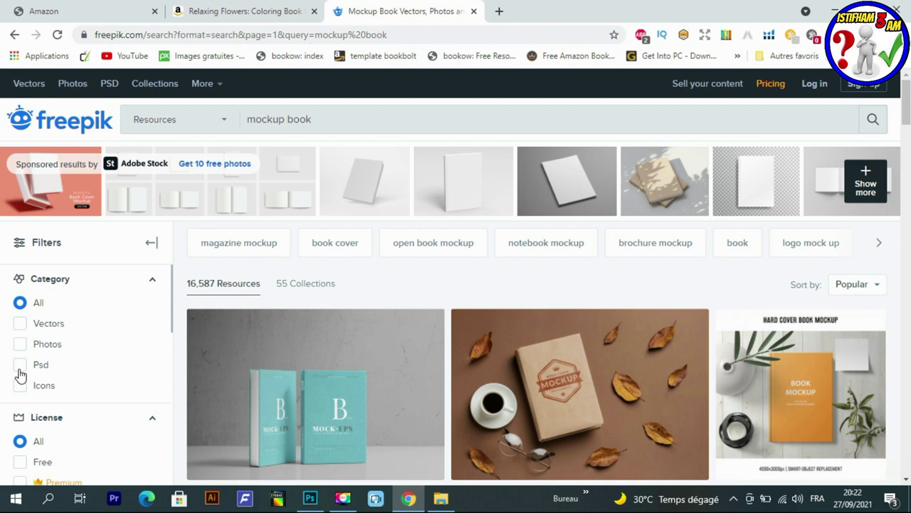
{"action": "left_click", "coordinate": [20, 367]}
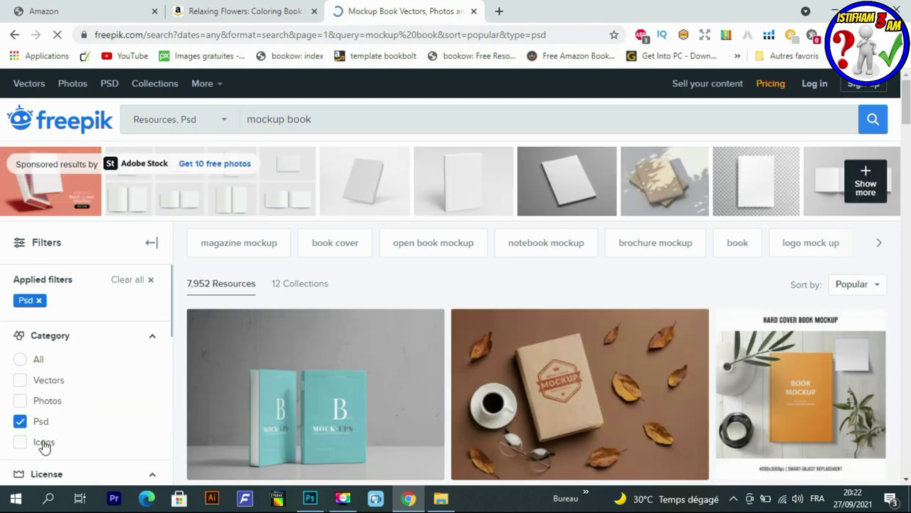
{"action": "scroll", "coordinate": [46, 422], "scroll_direction": "down", "scroll_amount": 2}
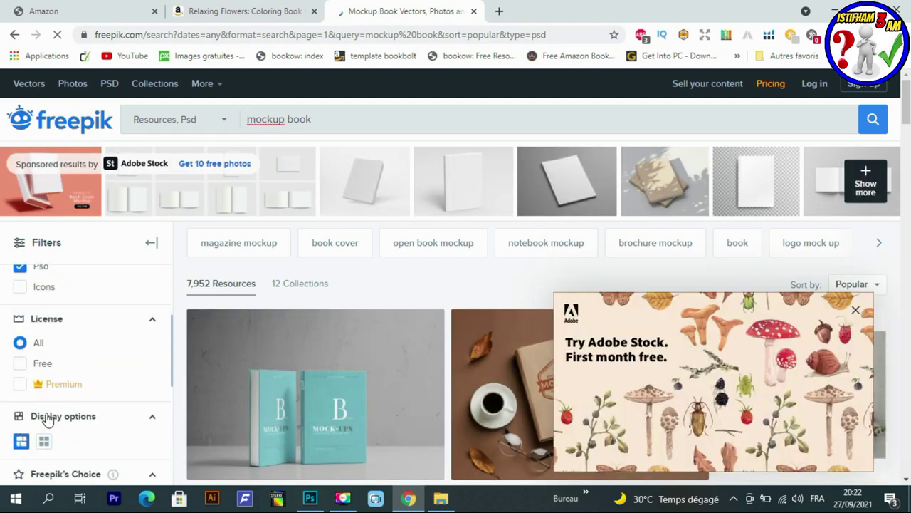
{"action": "left_click", "coordinate": [21, 365]}
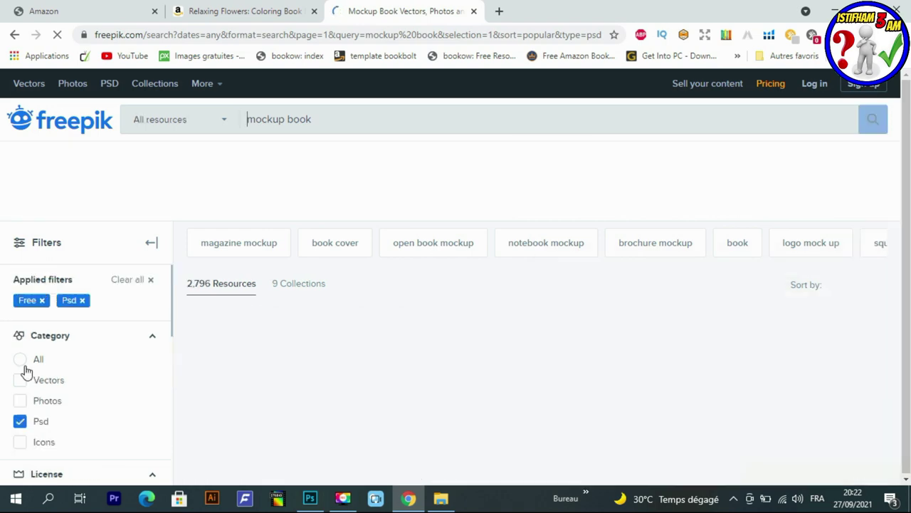
{"action": "scroll", "coordinate": [77, 410], "scroll_direction": "down", "scroll_amount": 2}
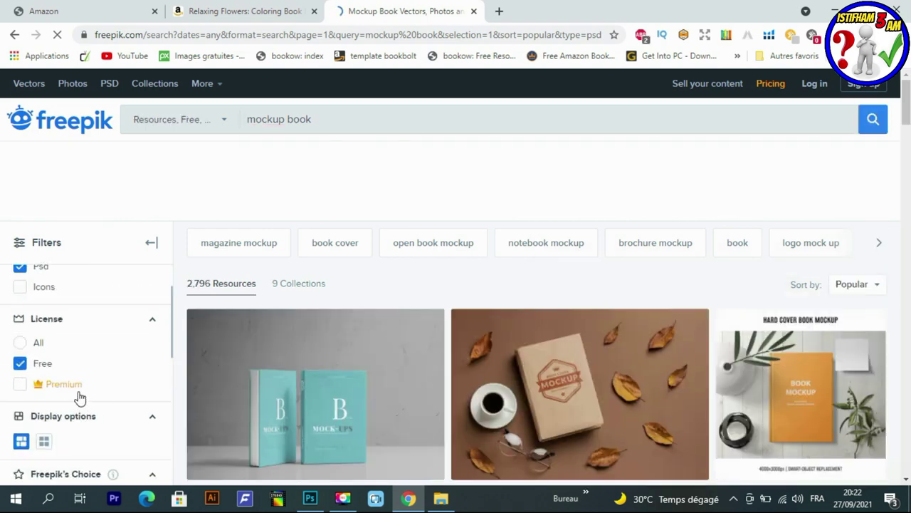
Open the free PSD mockup of a woman holding up an open magazine.
{"action": "scroll", "coordinate": [662, 294], "scroll_direction": "down", "scroll_amount": 2}
{"action": "scroll", "coordinate": [665, 293], "scroll_direction": "down", "scroll_amount": 2}
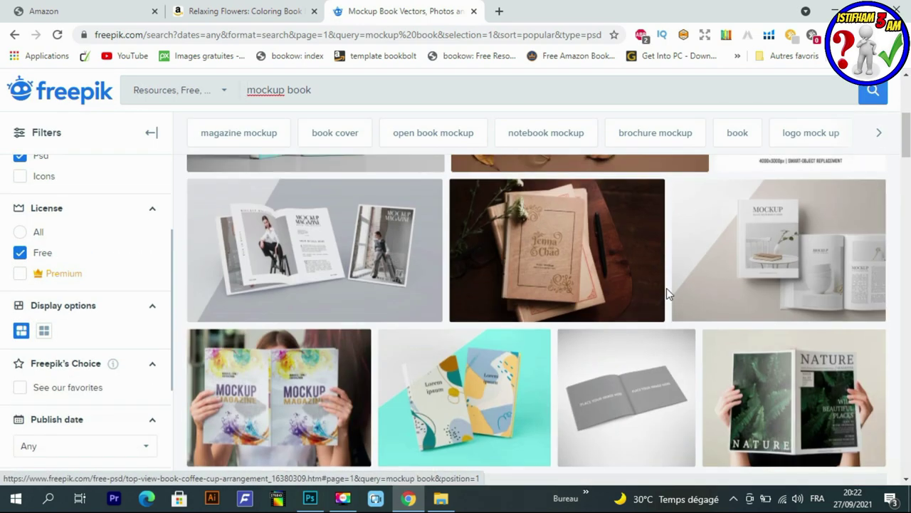
{"action": "scroll", "coordinate": [666, 300], "scroll_direction": "down", "scroll_amount": 2}
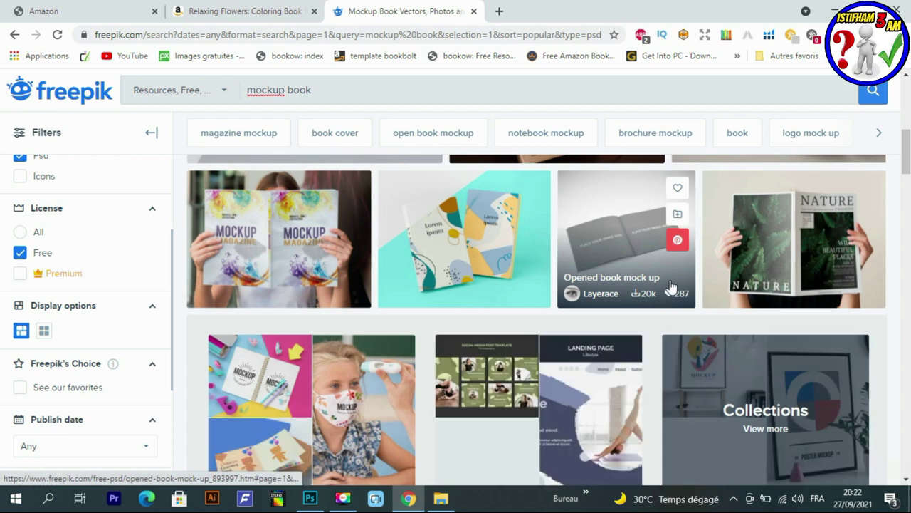
{"action": "left_click", "coordinate": [306, 232]}
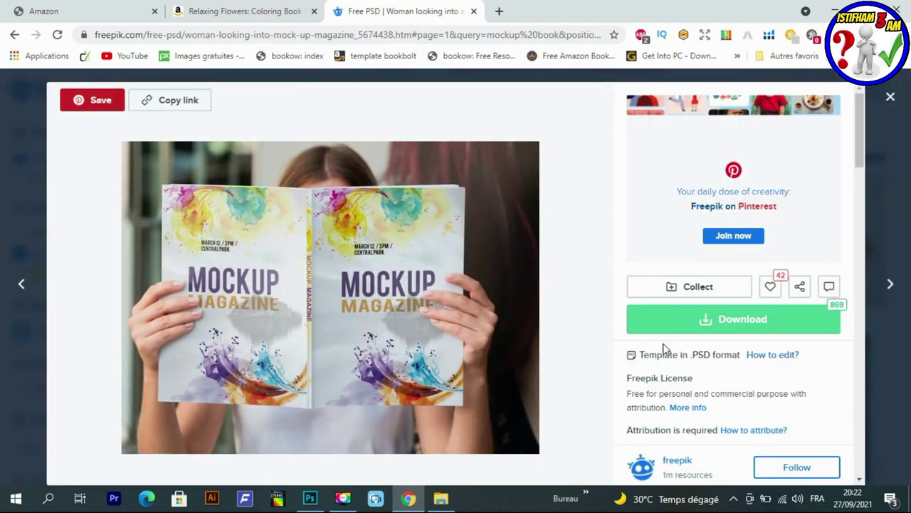
Download the magazine mockup under the free attribution license and open 2964359.psd from its archive in Photoshop.
{"action": "left_click", "coordinate": [671, 329]}
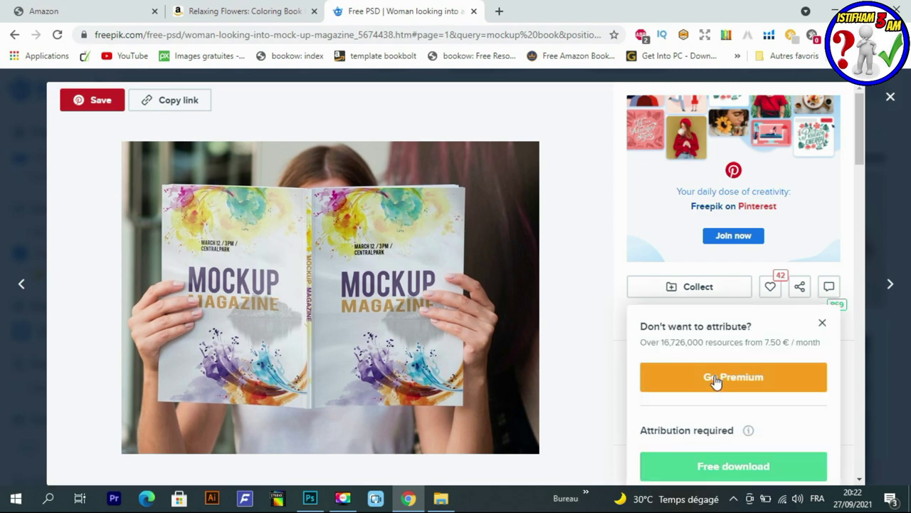
{"action": "left_click", "coordinate": [715, 464]}
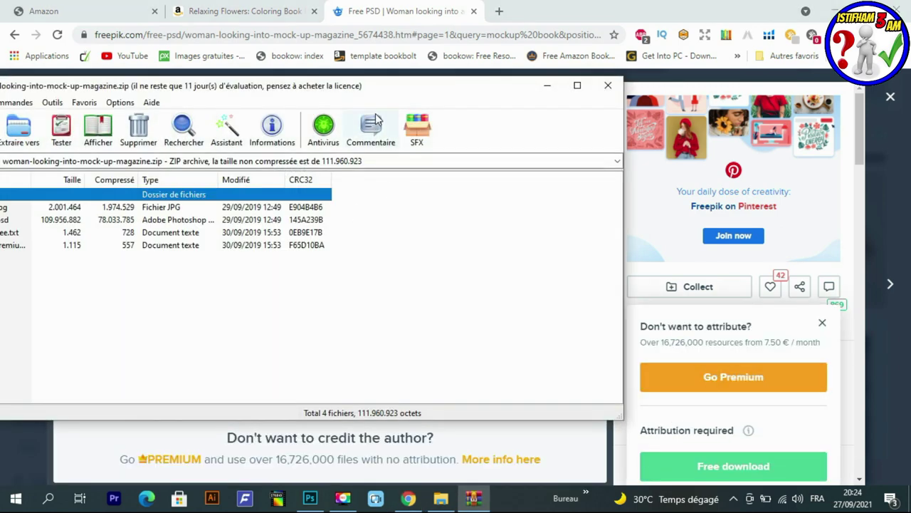
{"action": "left_click_drag", "start_coordinate": [399, 88], "coordinate": [578, 104]}
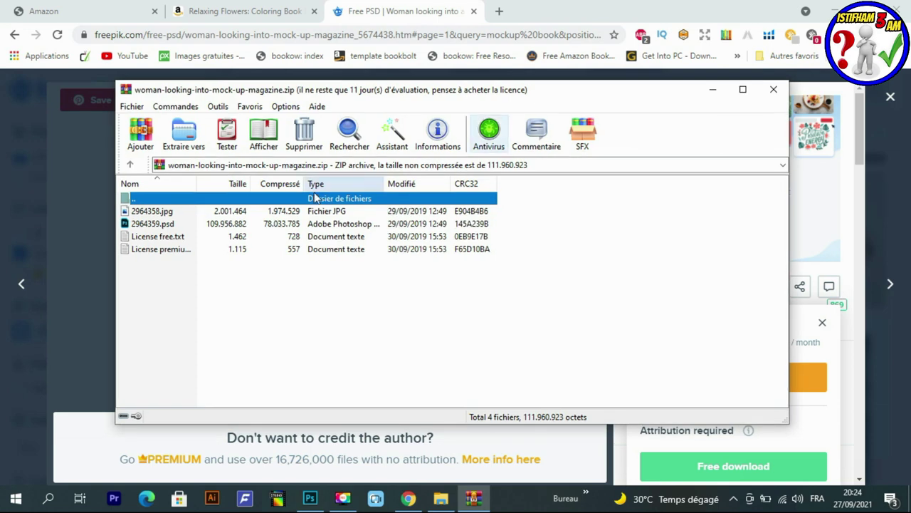
{"action": "left_click_drag", "start_coordinate": [151, 225], "coordinate": [278, 60]}
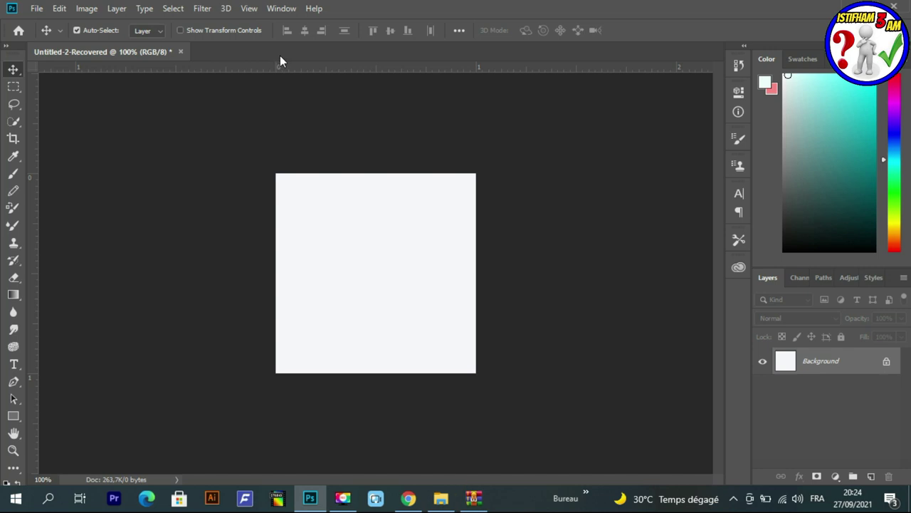
{"action": "left_click", "coordinate": [499, 254]}
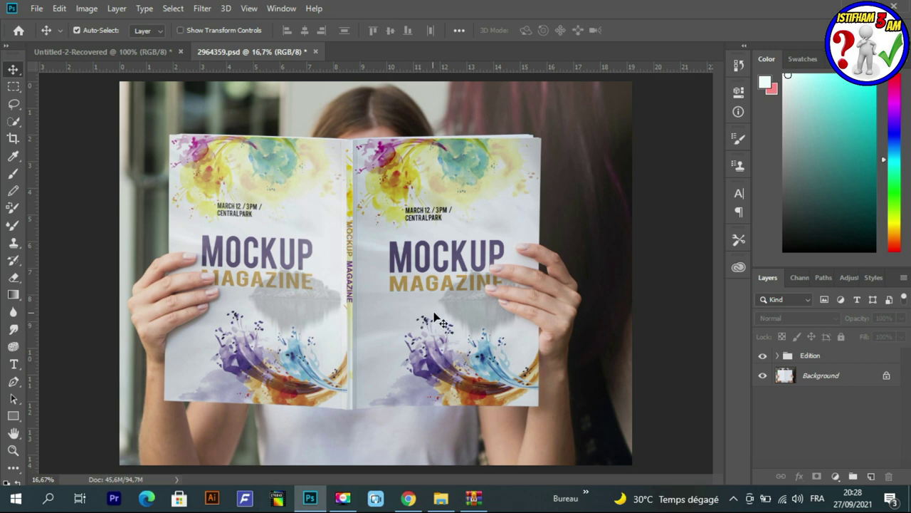
Open the Back group's smart object for editing, discarding the embedded color profile.
{"action": "left_click", "coordinate": [277, 265]}
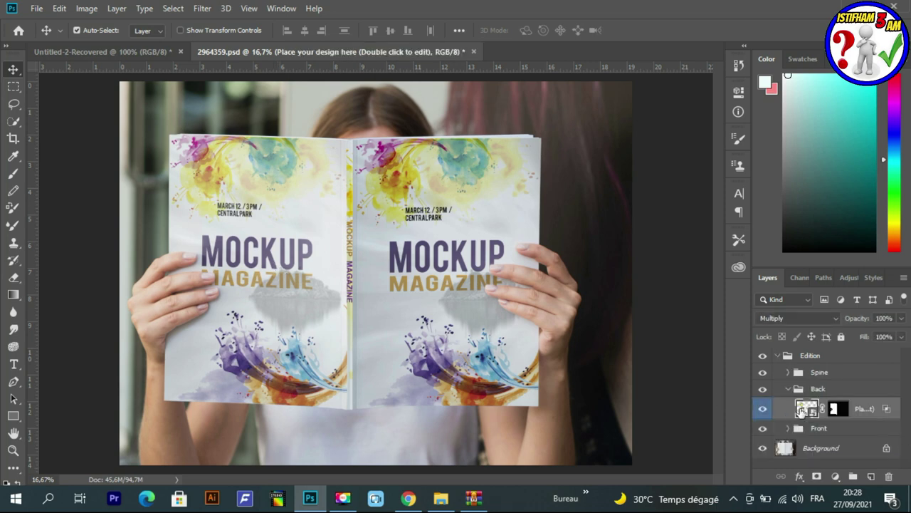
{"action": "double_click", "coordinate": [807, 408]}
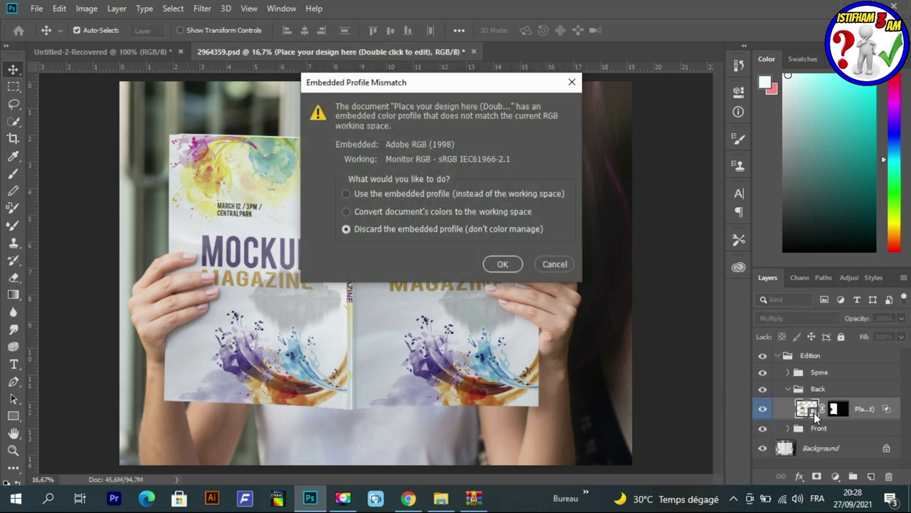
{"action": "left_click", "coordinate": [510, 265]}
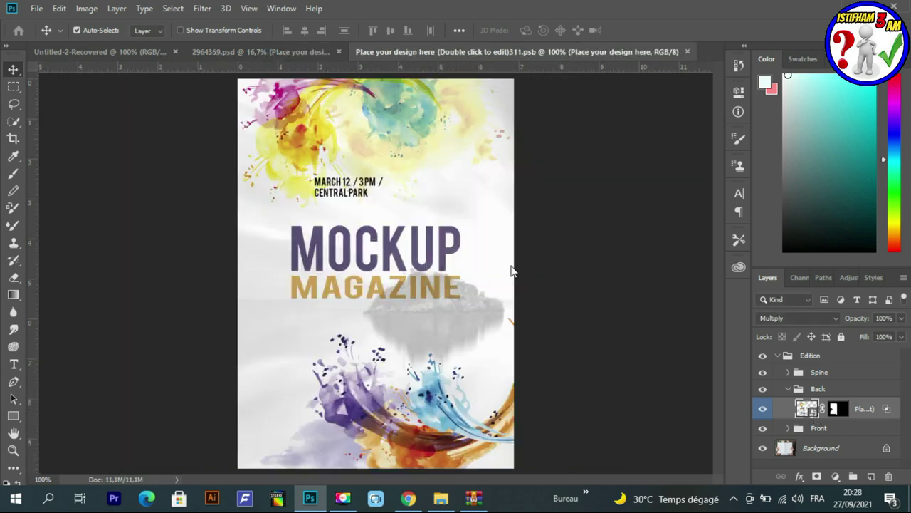
Place the back cover image 81JRIw+vAOL over the placeholder design and stretch its height to 51.60% to fill the canvas.
{"action": "left_click", "coordinate": [441, 499]}
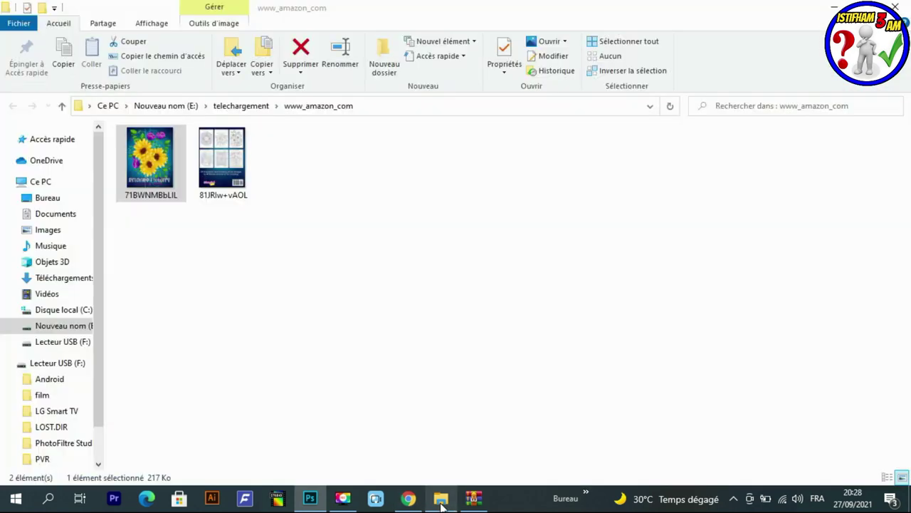
{"action": "left_click_drag", "start_coordinate": [223, 160], "coordinate": [364, 136]}
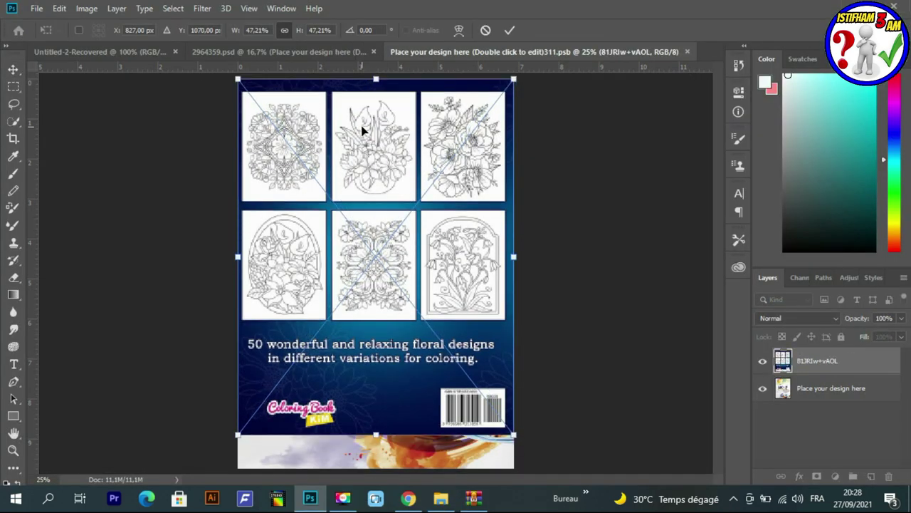
{"action": "key", "text": "Return"}
{"action": "key", "text": "ctrl+t"}
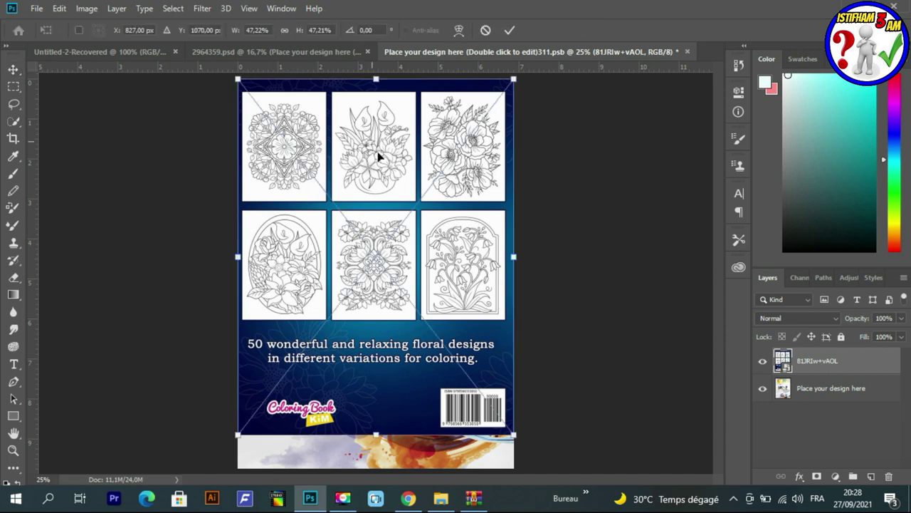
{"action": "left_click_drag", "start_coordinate": [375, 433], "coordinate": [375, 465]}
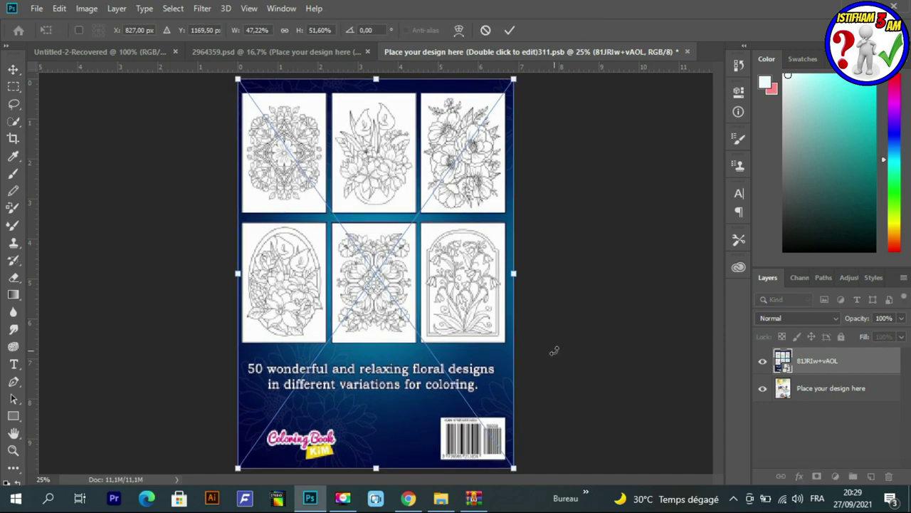
{"action": "key", "text": "Return"}
Save the back cover smart object and return to the 2964359.psd mockup.
{"action": "left_click", "coordinate": [36, 8]}
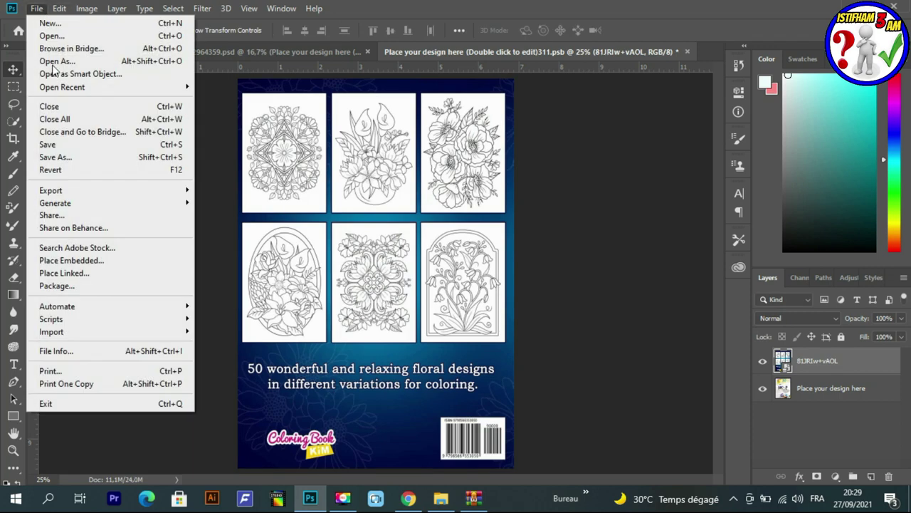
{"action": "left_click", "coordinate": [51, 148]}
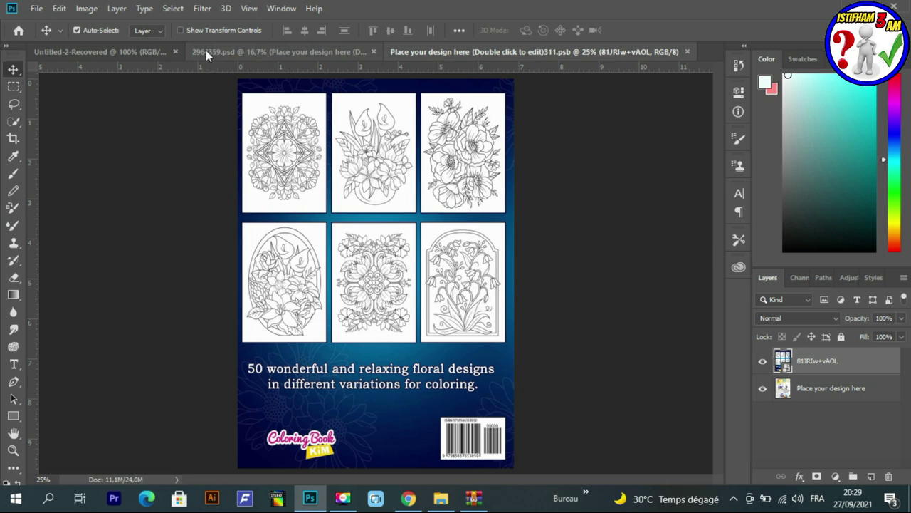
{"action": "left_click", "coordinate": [208, 53]}
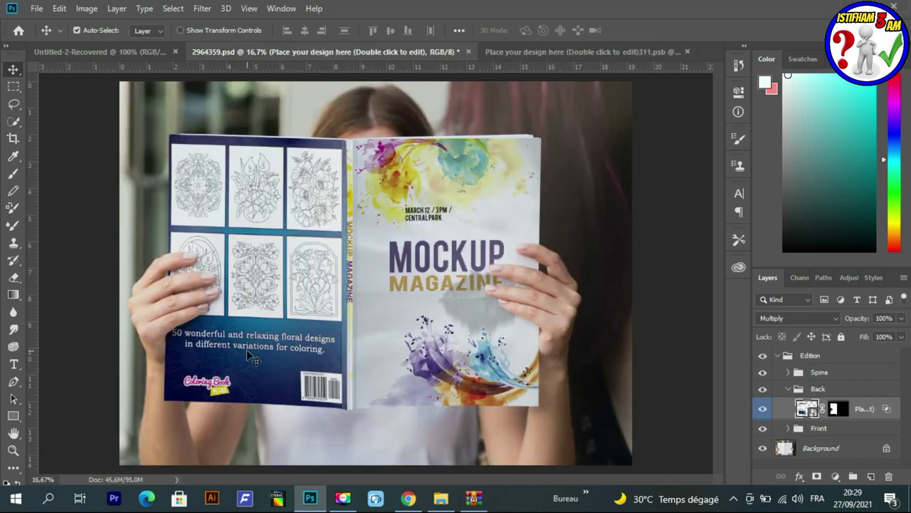
Open the Front group's smart object for editing, discarding the embedded color profile.
{"action": "left_click", "coordinate": [439, 239], "text": "shift"}
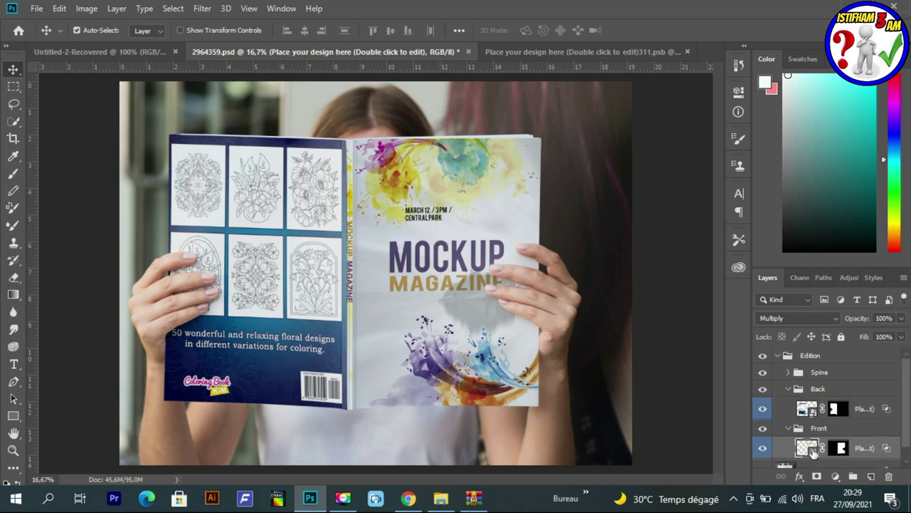
{"action": "double_click", "coordinate": [808, 448]}
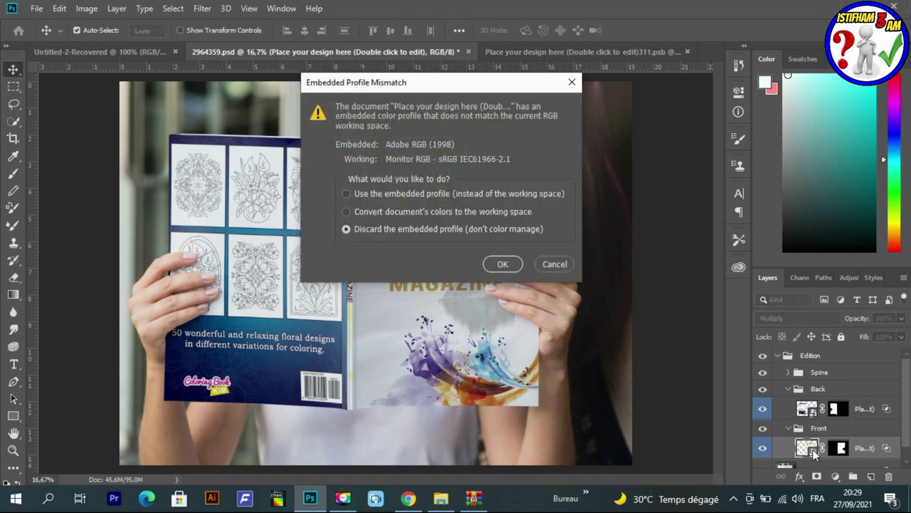
{"action": "left_click", "coordinate": [503, 264]}
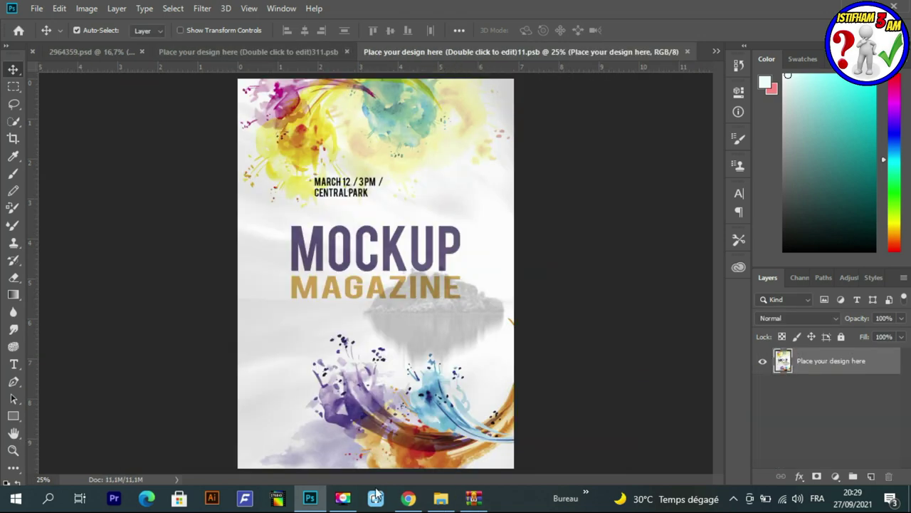
Place the front cover image 71BWNMBbLIL over the placeholder design and stretch its height to 51.60% to fill the canvas.
{"action": "left_click", "coordinate": [441, 498]}
{"action": "left_click_drag", "start_coordinate": [150, 165], "coordinate": [358, 221]}
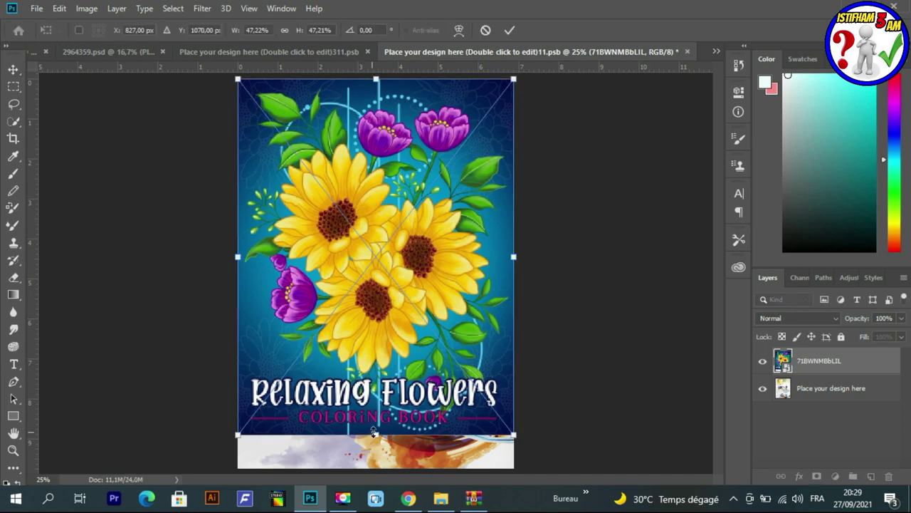
{"action": "left_click_drag", "start_coordinate": [373, 432], "coordinate": [377, 462]}
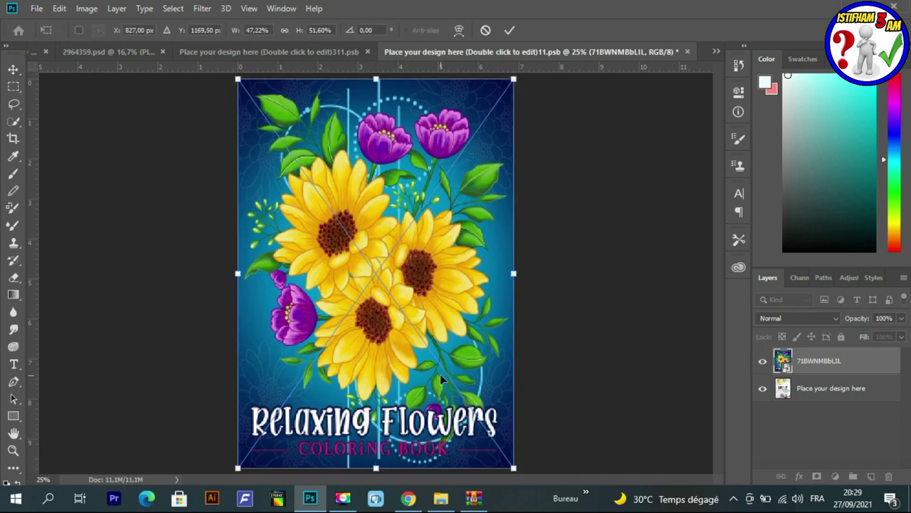
{"action": "key", "text": "Return"}
Save the front cover smart object and go back to the 2964359.psd mockup.
{"action": "left_click", "coordinate": [36, 8]}
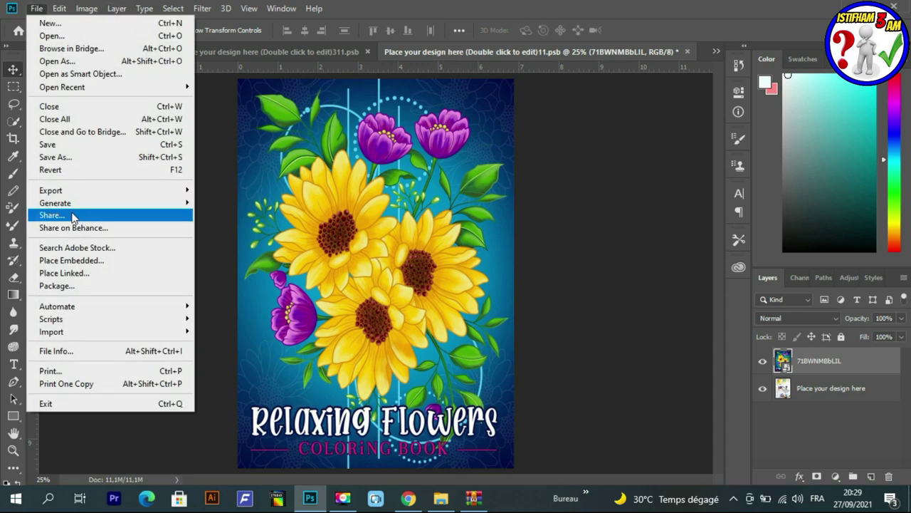
{"action": "left_click", "coordinate": [45, 144]}
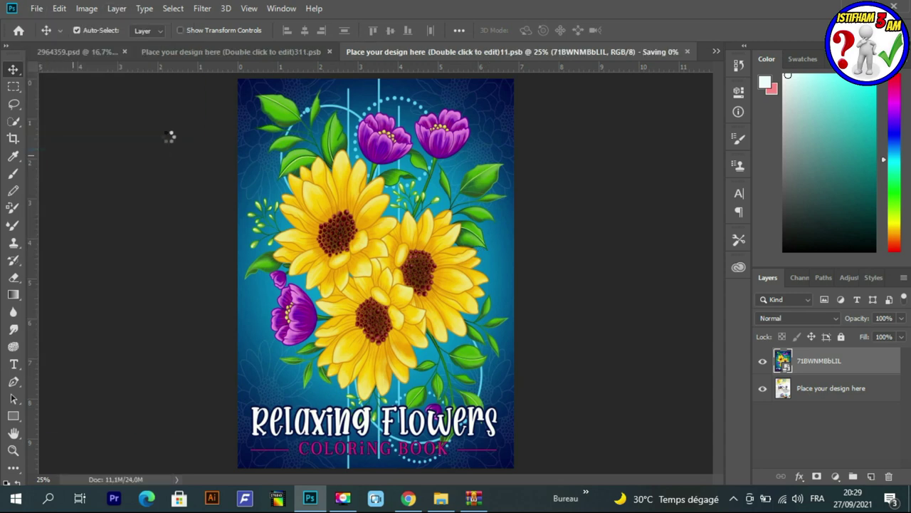
{"action": "left_click", "coordinate": [188, 52]}
{"action": "left_click", "coordinate": [78, 52]}
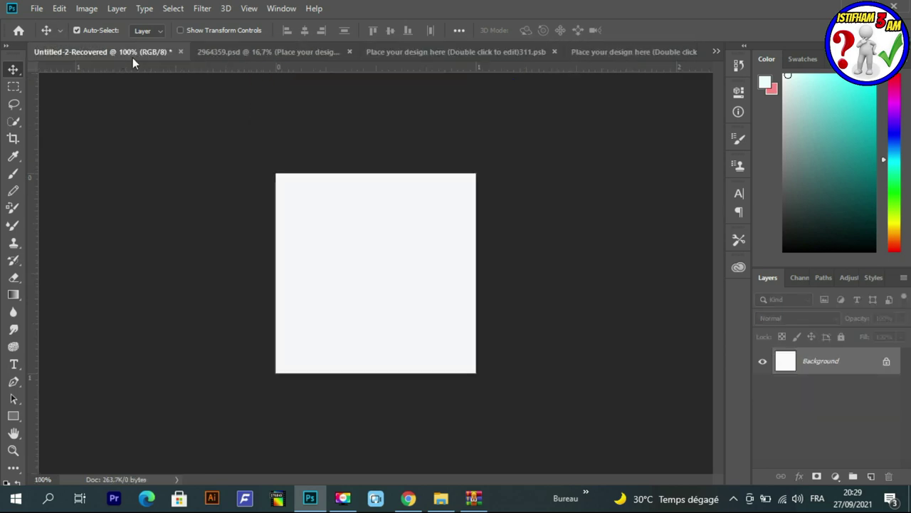
{"action": "left_click", "coordinate": [205, 51]}
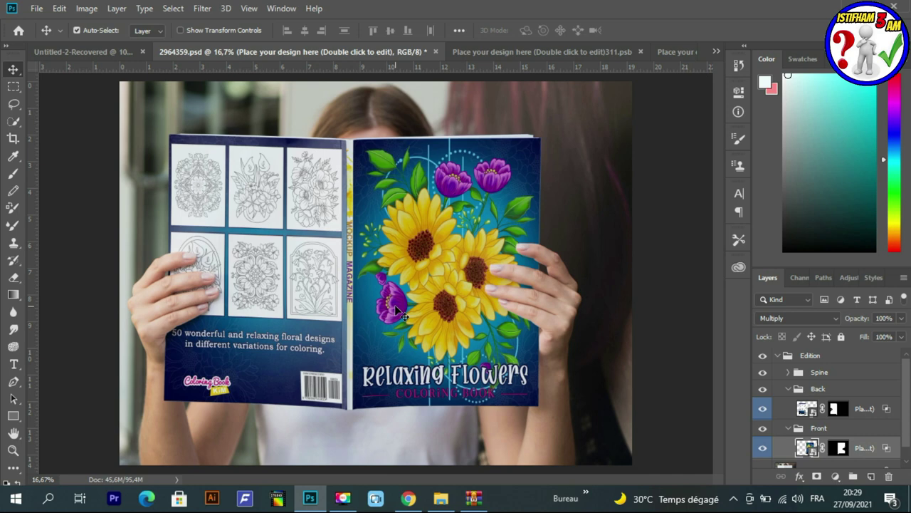
Hide the Spine group's placeholder design and save the mockup to the desktop (Bureau) as JPEG 2964359 with quality 8, Baseline ("Standard").
{"action": "left_click", "coordinate": [350, 225]}
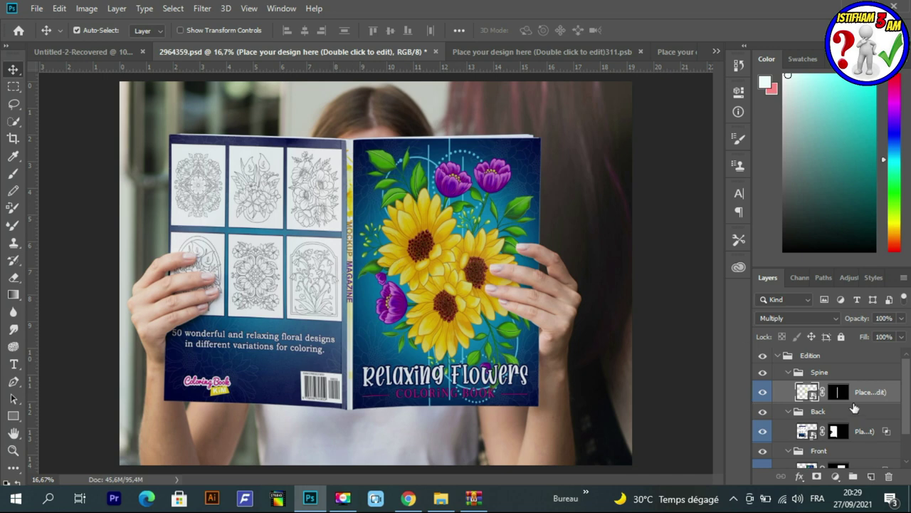
{"action": "left_click", "coordinate": [762, 393]}
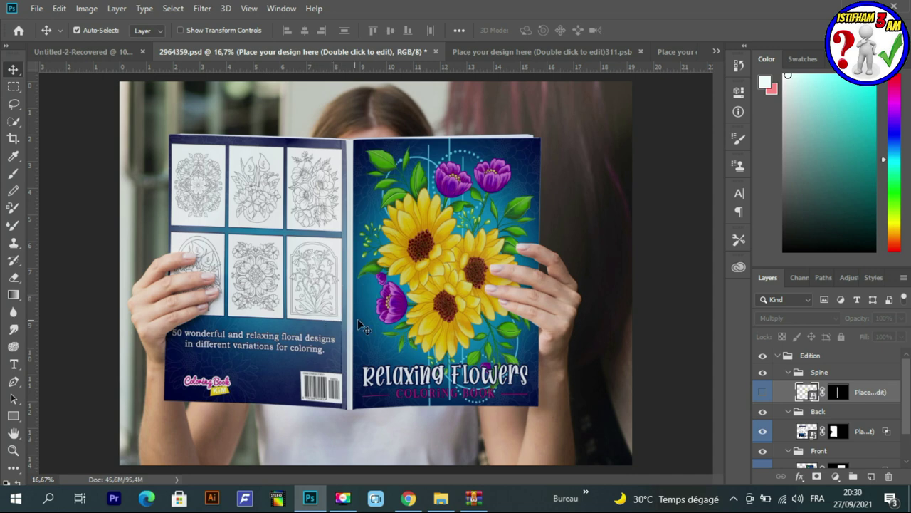
{"action": "left_click", "coordinate": [36, 9]}
{"action": "left_click", "coordinate": [62, 157]}
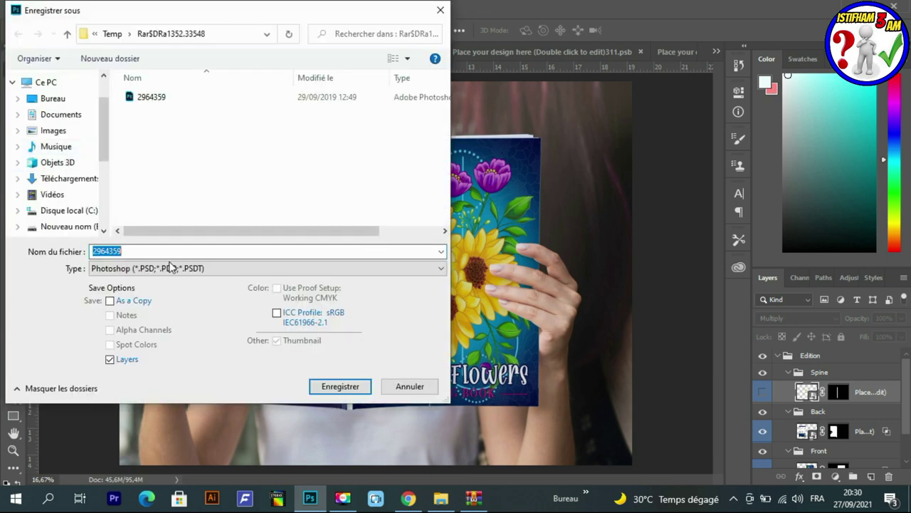
{"action": "left_click", "coordinate": [167, 268]}
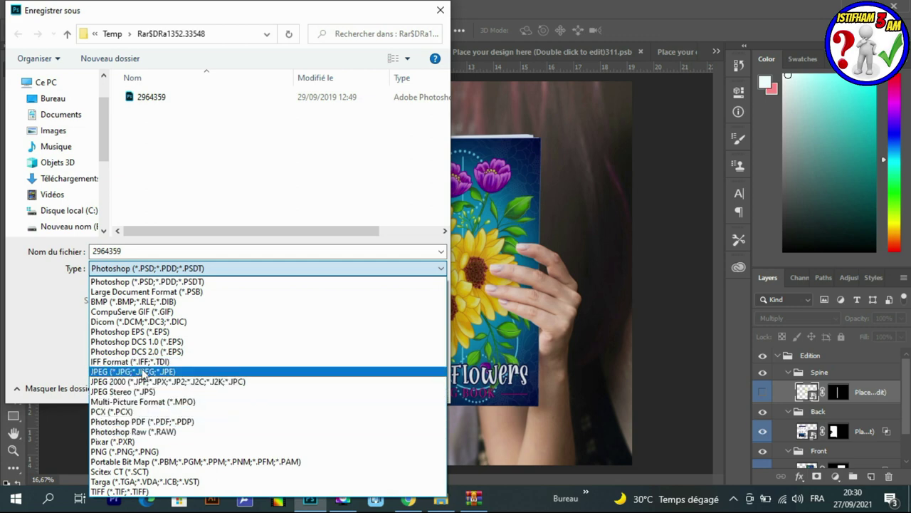
{"action": "left_click", "coordinate": [146, 371]}
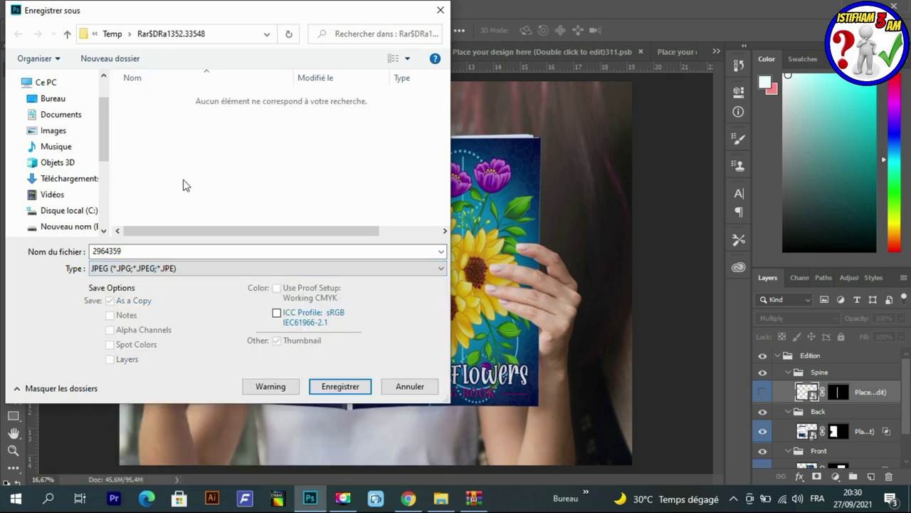
{"action": "left_click", "coordinate": [63, 96]}
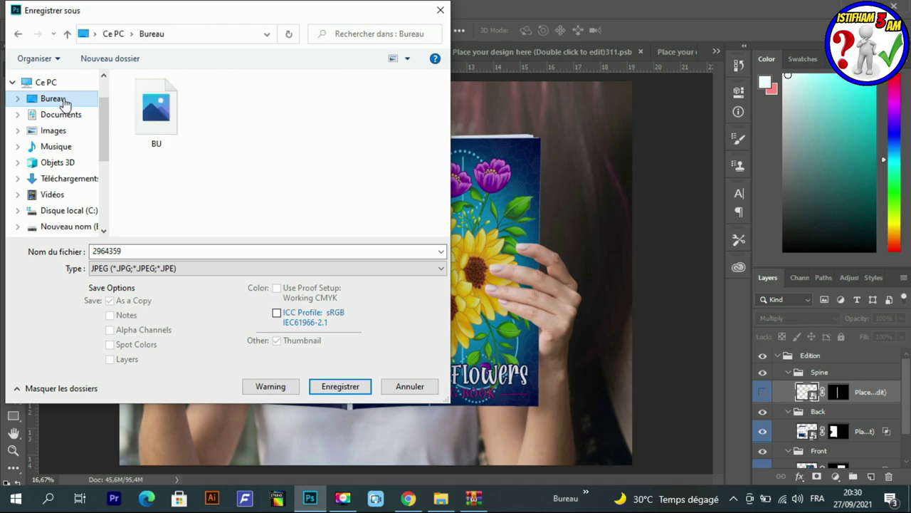
{"action": "left_click", "coordinate": [325, 386]}
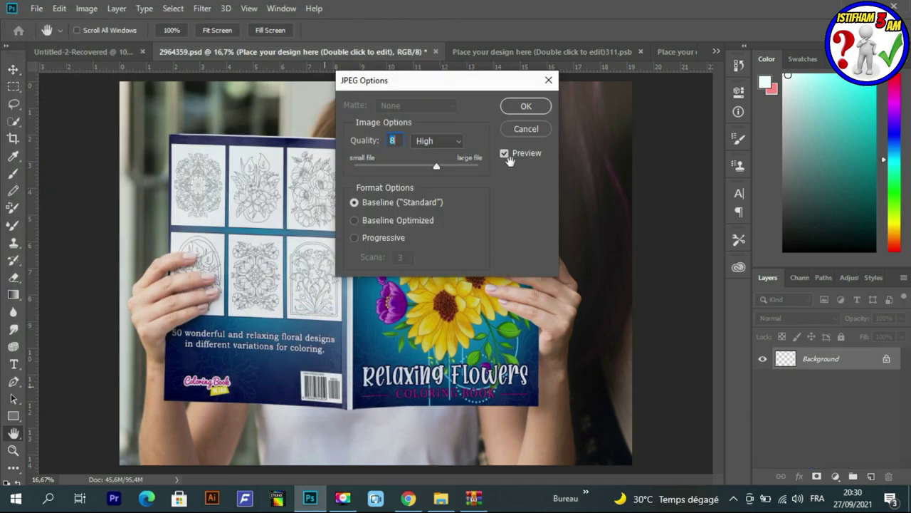
{"action": "left_click", "coordinate": [524, 109]}
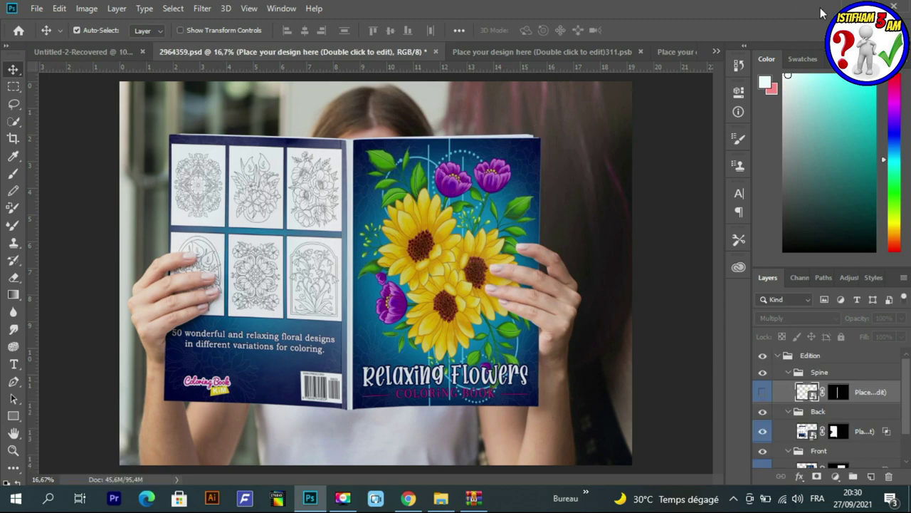
Switch away from Photoshop and put away the mockup archive and Freepik browser windows to reach the desktop.
{"action": "left_click", "coordinate": [69, 55]}
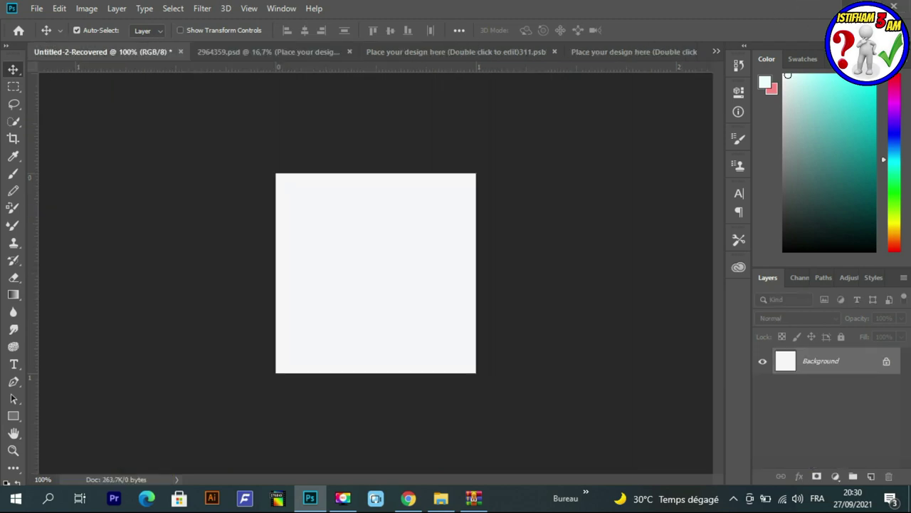
{"action": "key", "text": "alt+Tab"}
{"action": "key", "text": "alt+Tab"}
{"action": "key", "text": "Tab"}
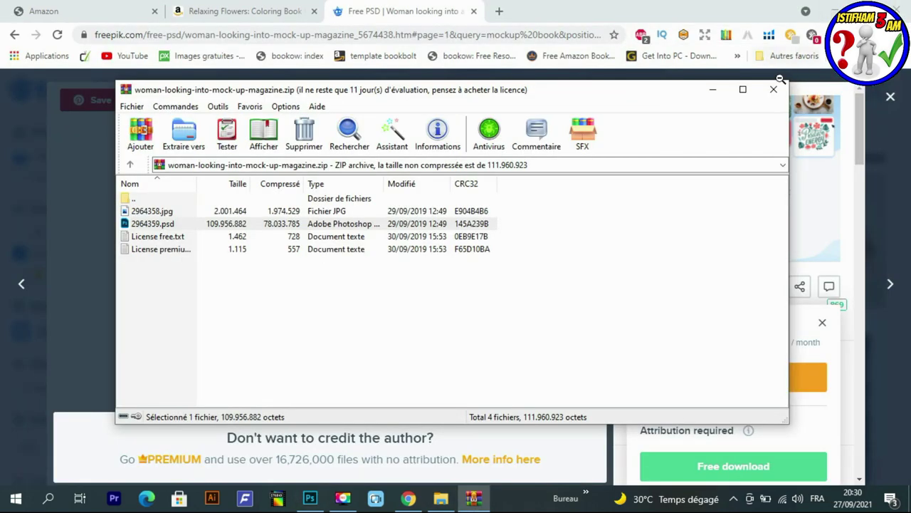
{"action": "left_click", "coordinate": [742, 89]}
{"action": "left_click", "coordinate": [834, 11]}
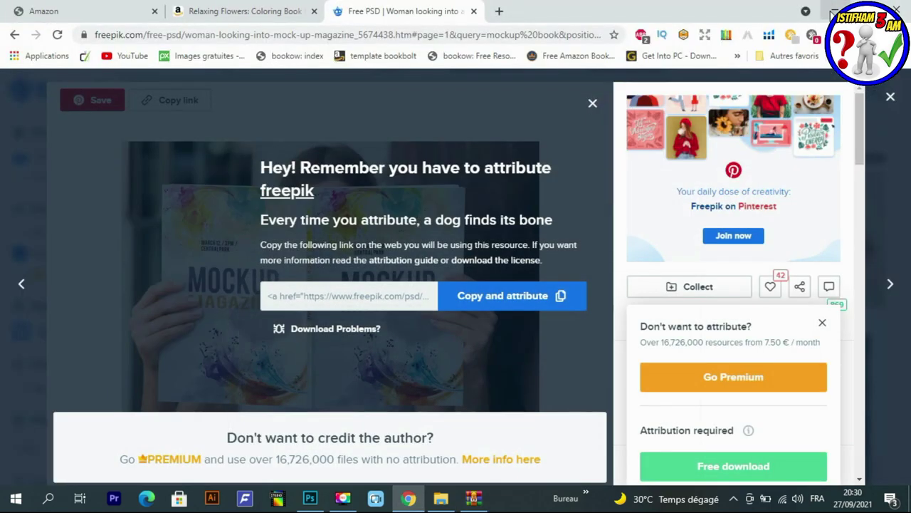
Place the desktop mockup image 2964359 into the Untitled-2-Recovered document and scale it to 5.28% to cover the canvas width.
{"action": "left_click", "coordinate": [833, 11]}
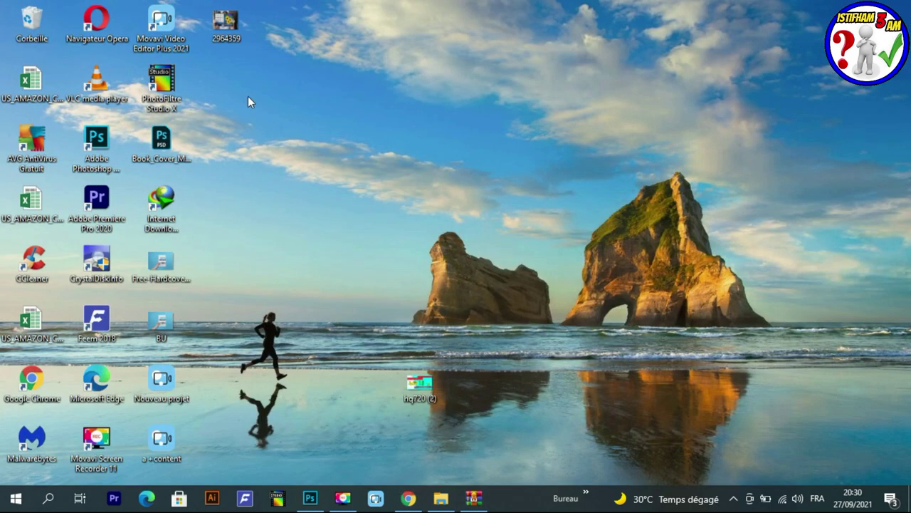
{"action": "left_click_drag", "start_coordinate": [228, 32], "coordinate": [334, 401]}
{"action": "left_click_drag", "start_coordinate": [322, 466], "coordinate": [390, 219]}
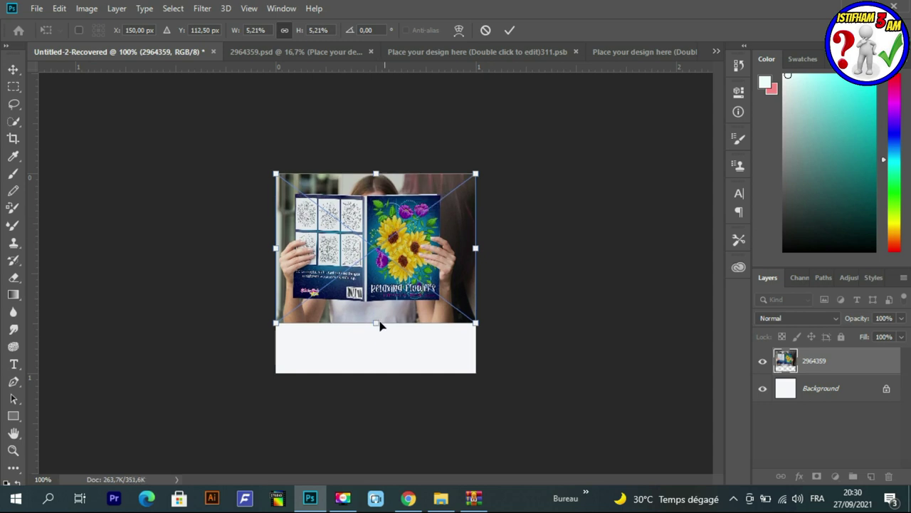
{"action": "mouse_move", "coordinate": [378, 332]}
{"action": "left_mouse_down"}
{"action": "mouse_move", "coordinate": [376, 365]}
{"action": "mouse_move", "coordinate": [380, 324]}
{"action": "left_mouse_up"}
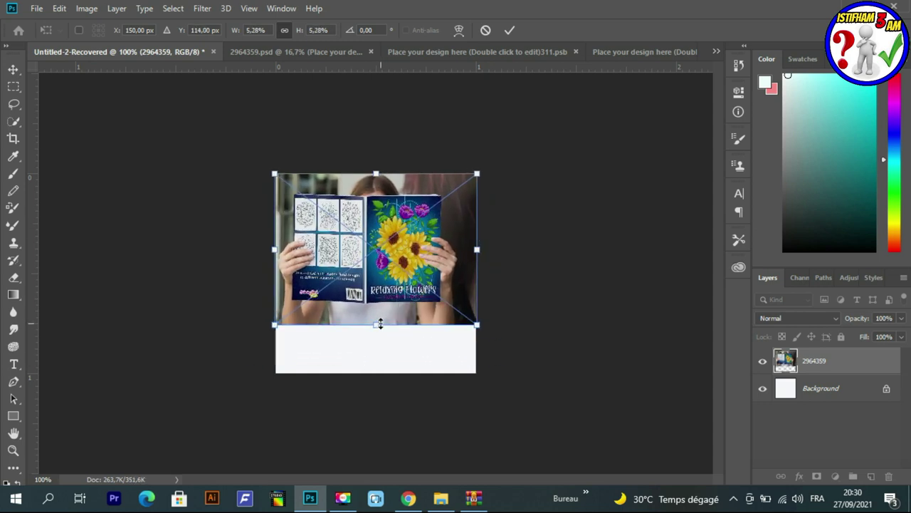
{"action": "key", "text": "Return"}
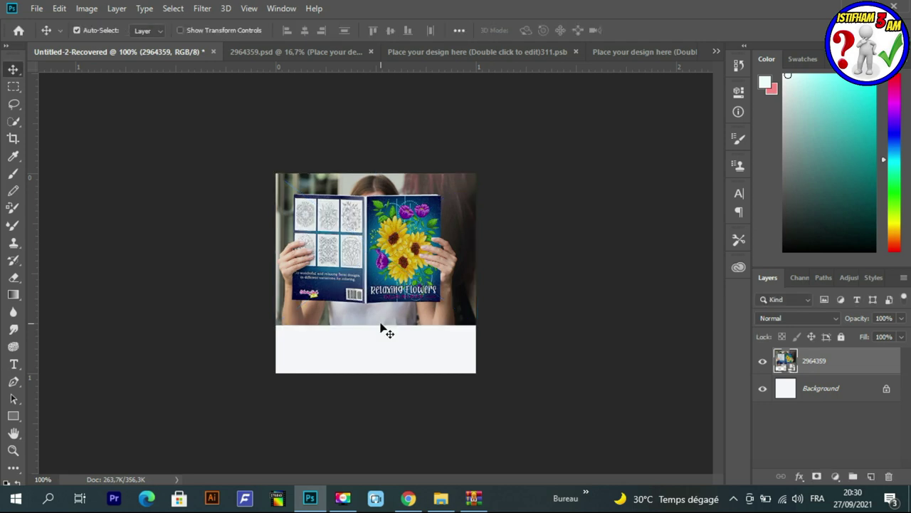
Stretch the placed mockup image's height to 6.94% so that it fills the square canvas.
{"action": "key", "text": "ctrl+t"}
{"action": "left_click_drag", "start_coordinate": [376, 323], "coordinate": [374, 372]}
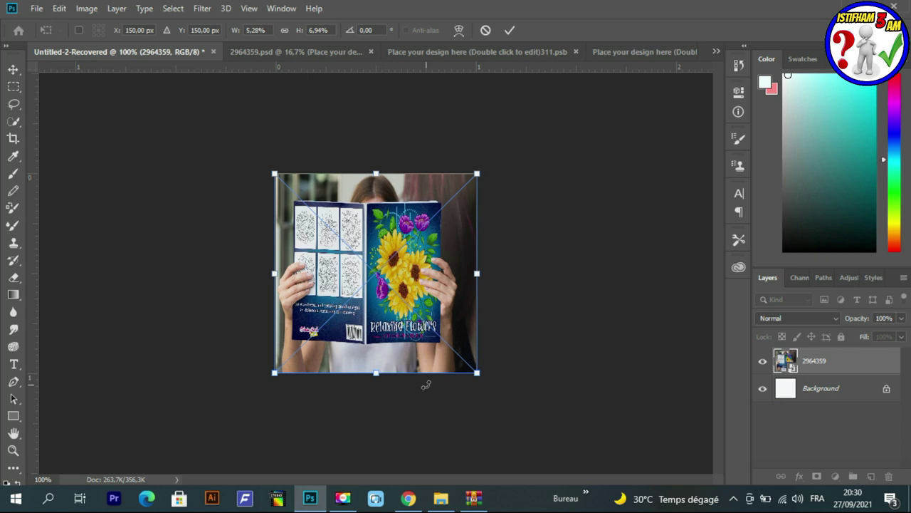
{"action": "key", "text": "Return"}
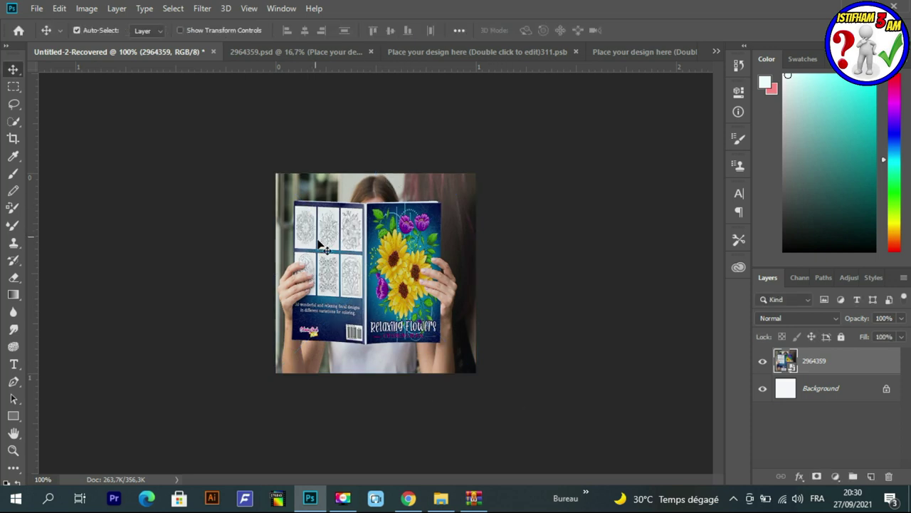
Save a JPEG copy of the square mockup image to the desktop (Bureau) under the name cover.
{"action": "left_click", "coordinate": [36, 8]}
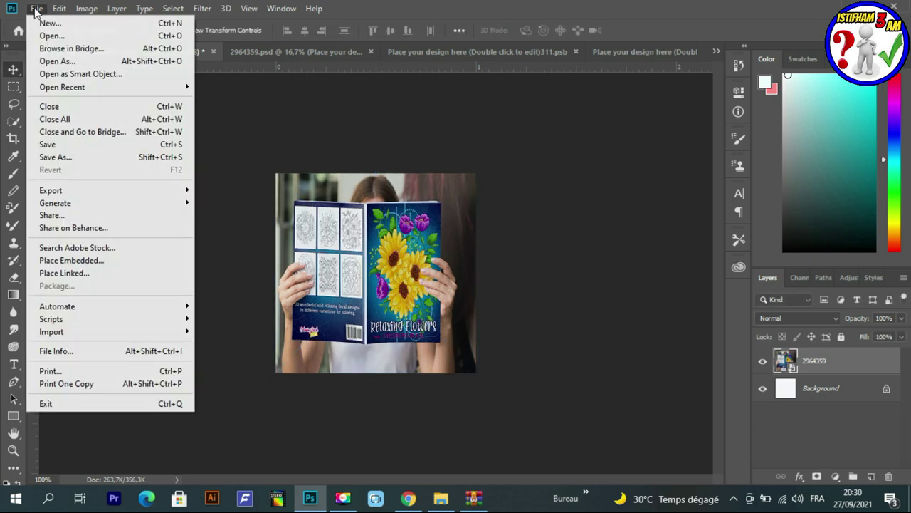
{"action": "left_click", "coordinate": [56, 157]}
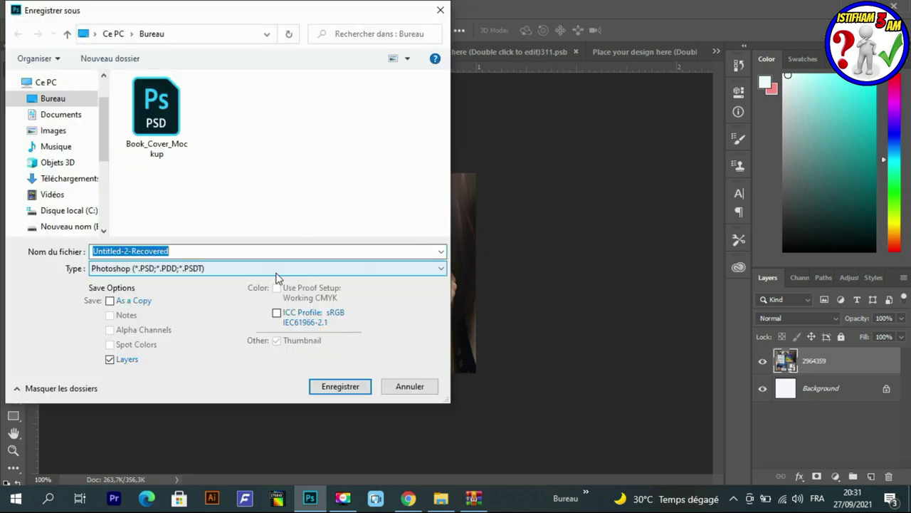
{"action": "type", "text": "cover"}
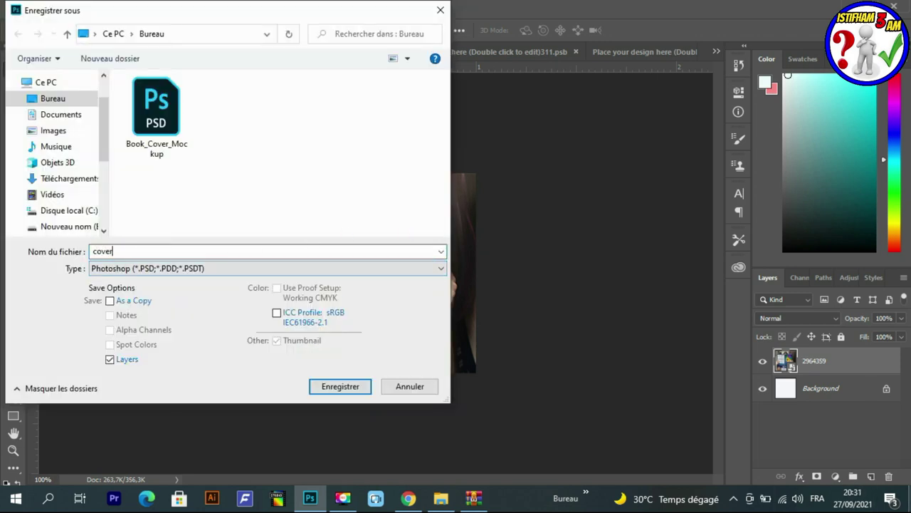
{"action": "left_click", "coordinate": [184, 271]}
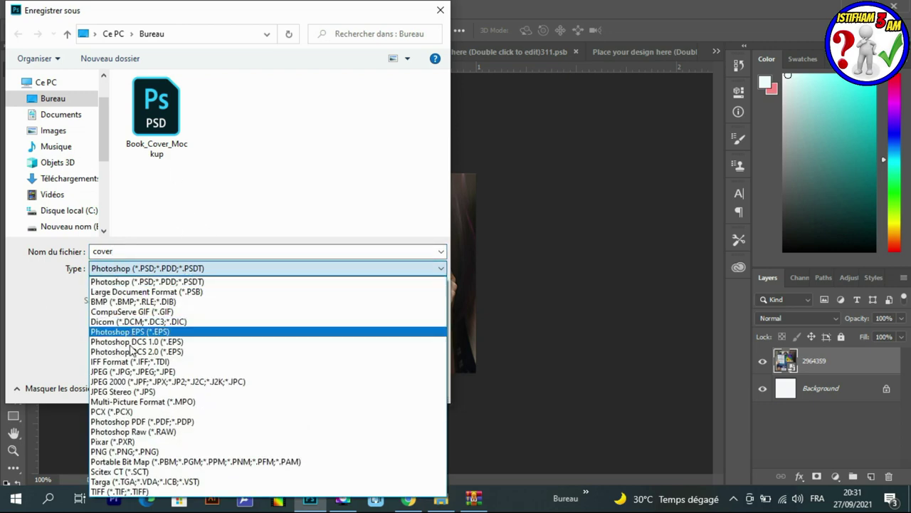
{"action": "left_click", "coordinate": [314, 371]}
{"action": "left_click", "coordinate": [340, 386]}
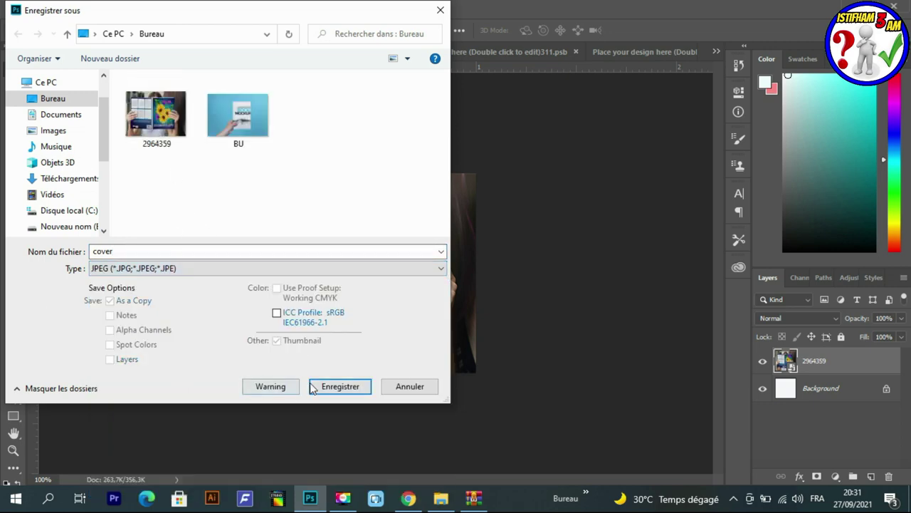
{"action": "left_click", "coordinate": [519, 111]}
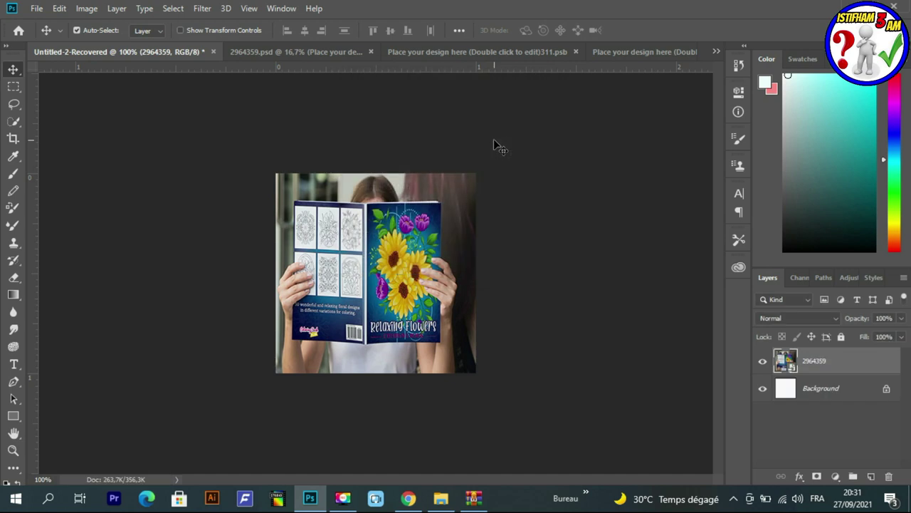
Switch to the KDP A+ content page in Chrome and load the desktop image cover into the Standard Single Right Image module.
{"action": "left_click", "coordinate": [408, 498]}
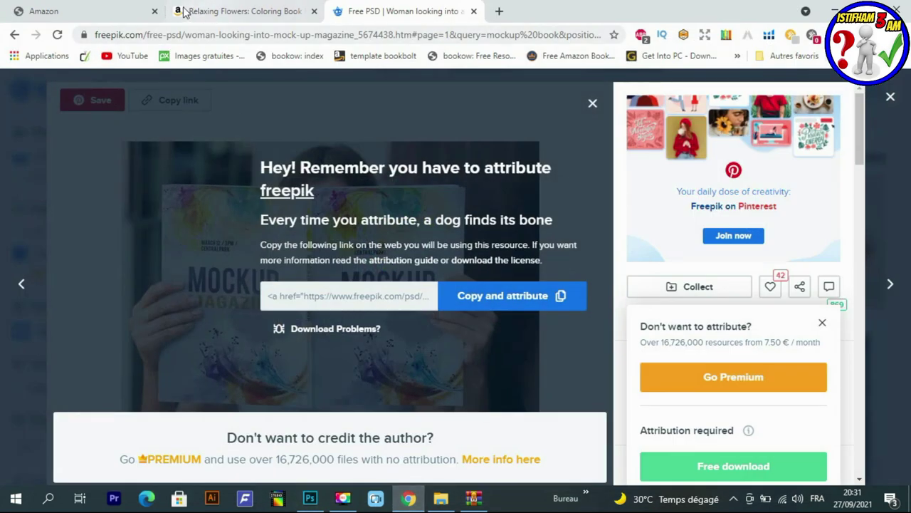
{"action": "left_click", "coordinate": [127, 10]}
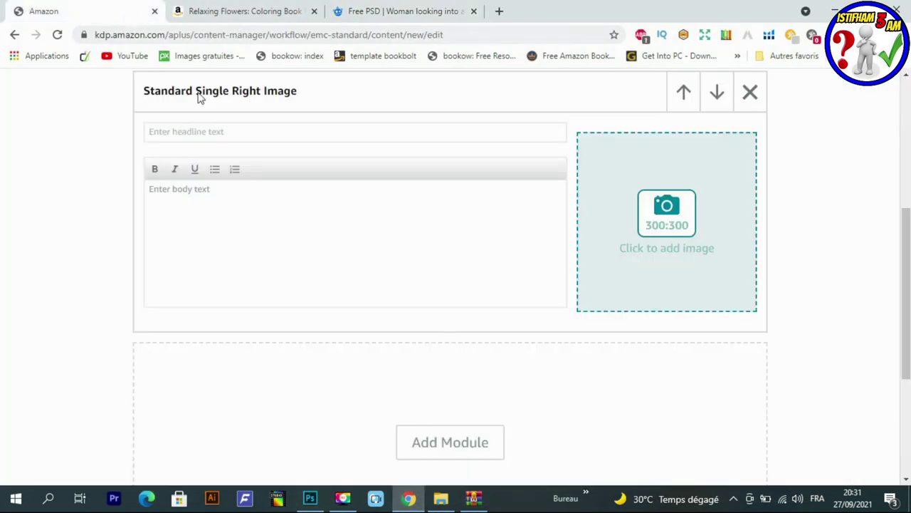
{"action": "left_click", "coordinate": [688, 208]}
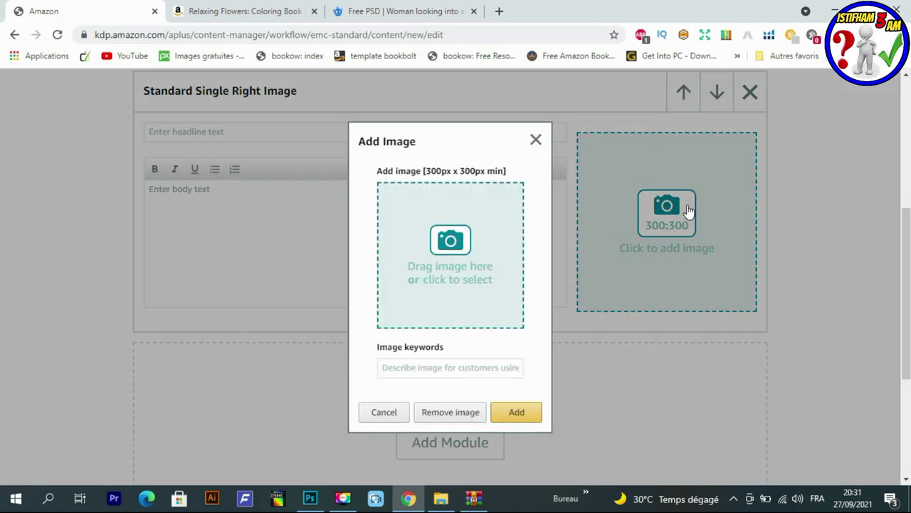
{"action": "left_click", "coordinate": [456, 243]}
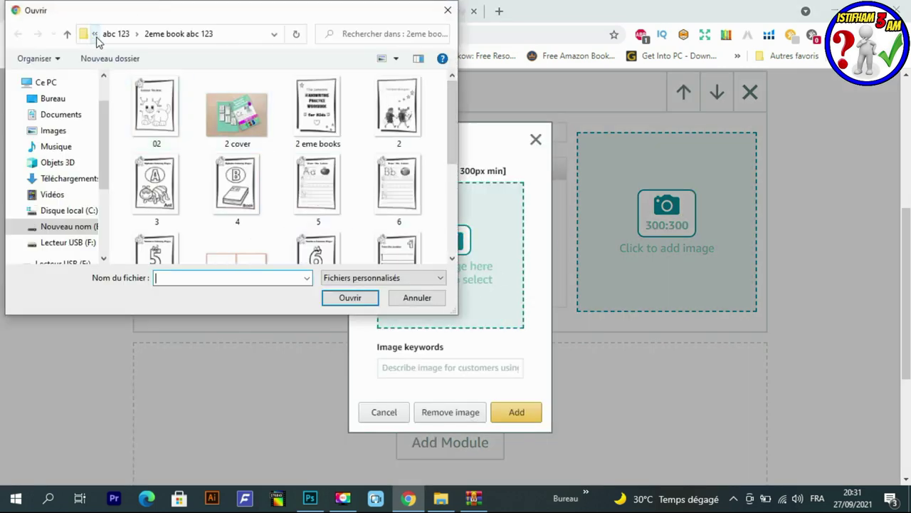
{"action": "left_click", "coordinate": [66, 100]}
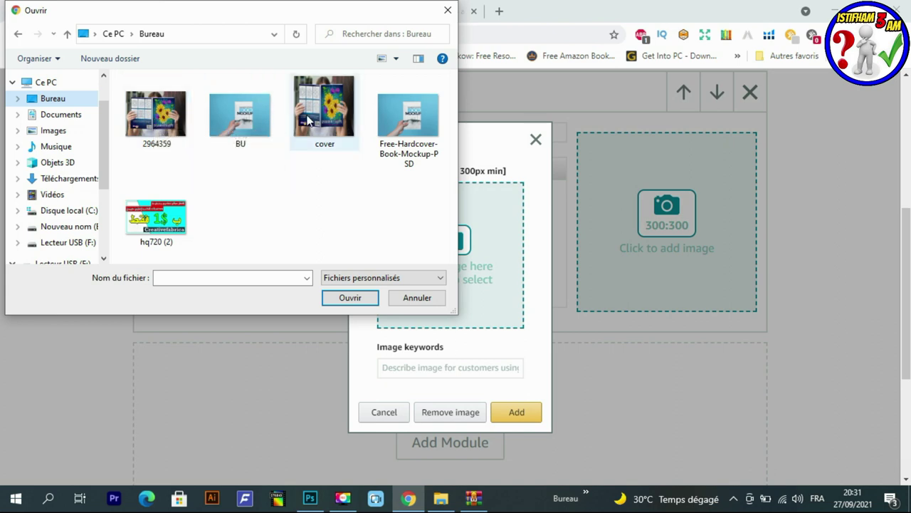
{"action": "left_click", "coordinate": [308, 120]}
{"action": "left_click", "coordinate": [354, 301]}
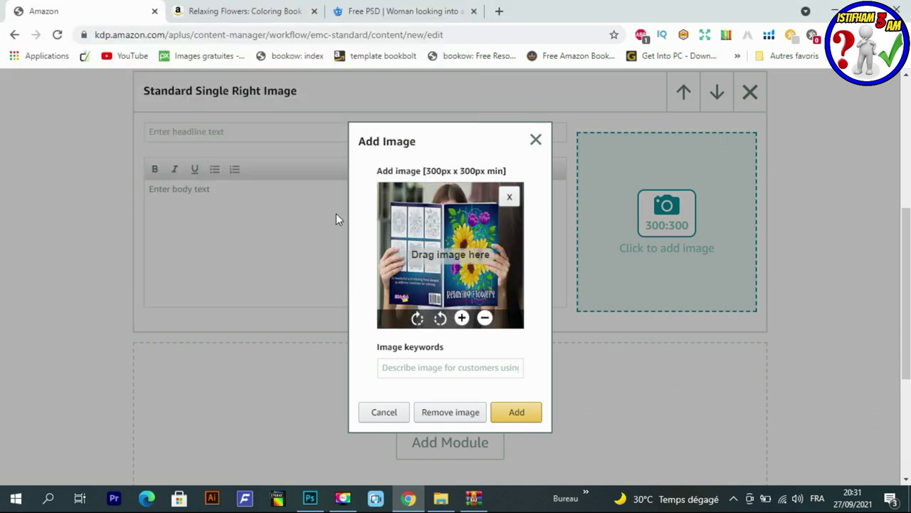
Copy the All Keywords list from the Relaxing Flowers product page for the image keywords.
{"action": "left_click", "coordinate": [409, 372]}
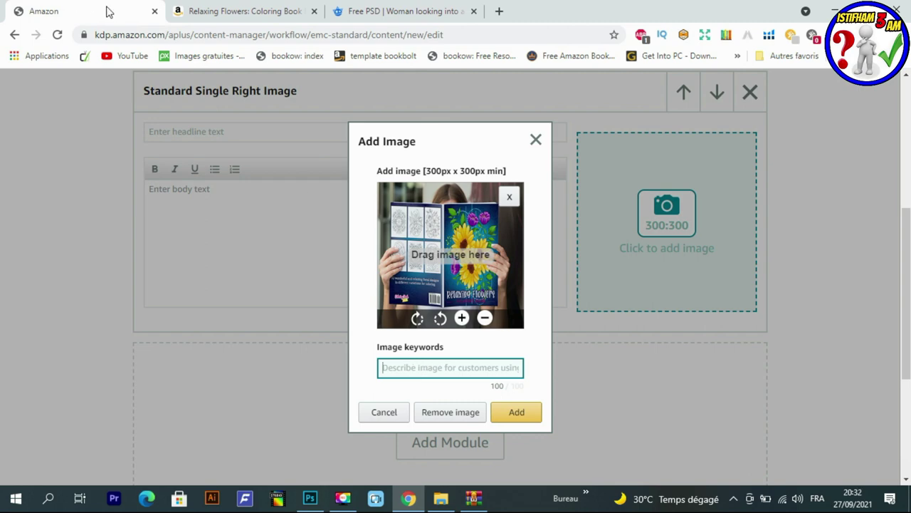
{"action": "left_click", "coordinate": [239, 11]}
{"action": "left_click", "coordinate": [430, 269]}
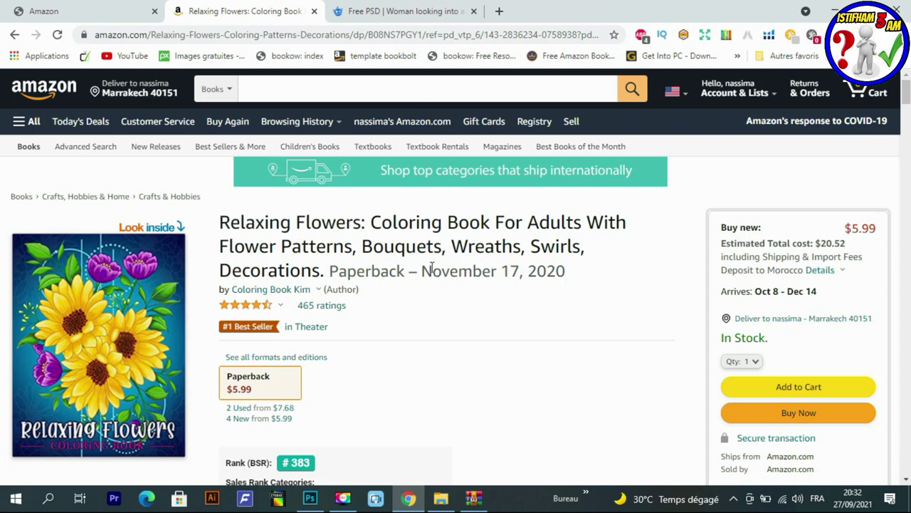
{"action": "scroll", "coordinate": [384, 343], "scroll_direction": "down", "scroll_amount": 4}
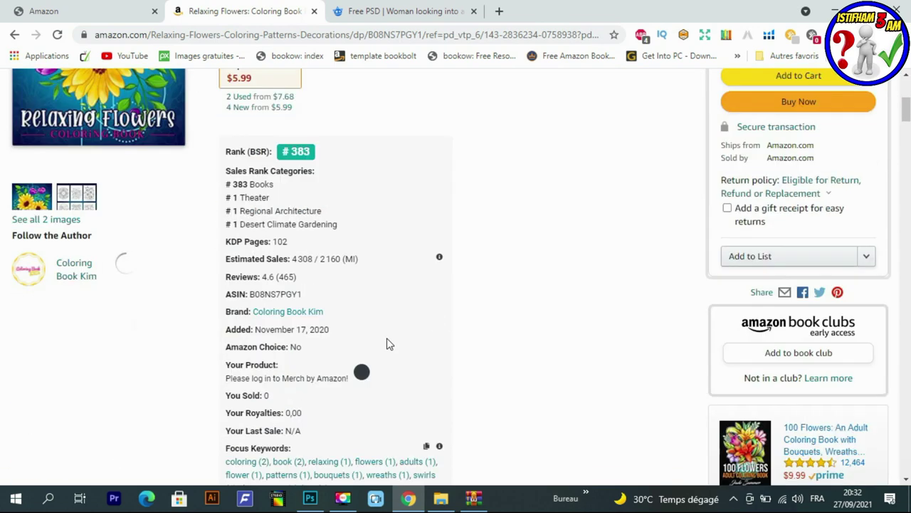
{"action": "scroll", "coordinate": [391, 327], "scroll_direction": "down", "scroll_amount": 2}
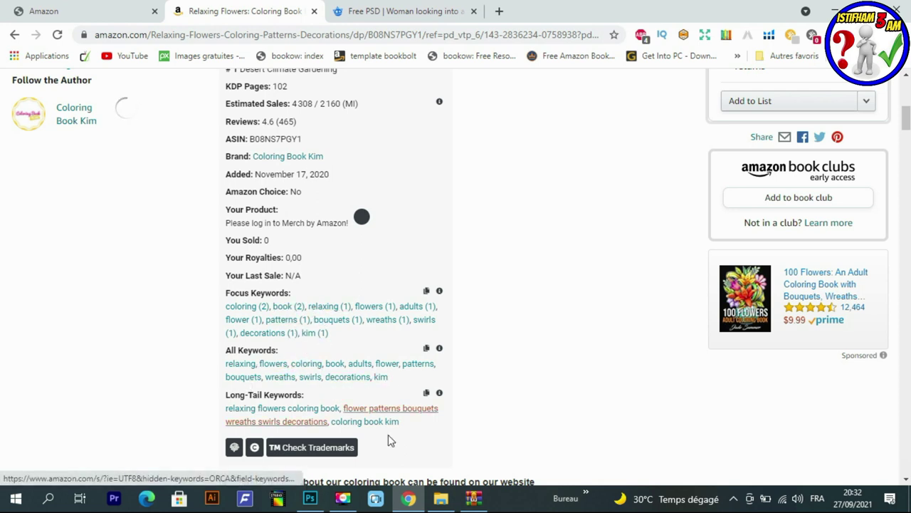
{"action": "left_click", "coordinate": [427, 348]}
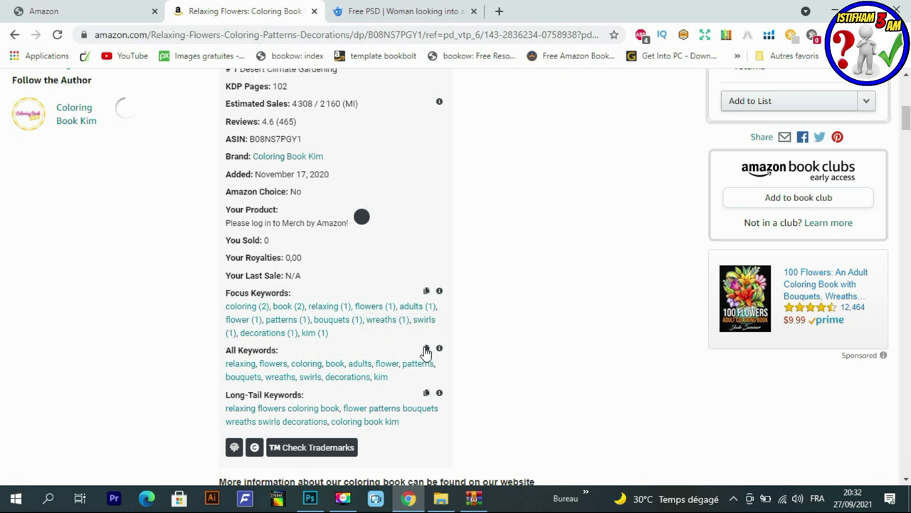
Paste the copied list as the image keywords, trim it to end at "decorations," and add the image to the module.
{"action": "left_click", "coordinate": [104, 10]}
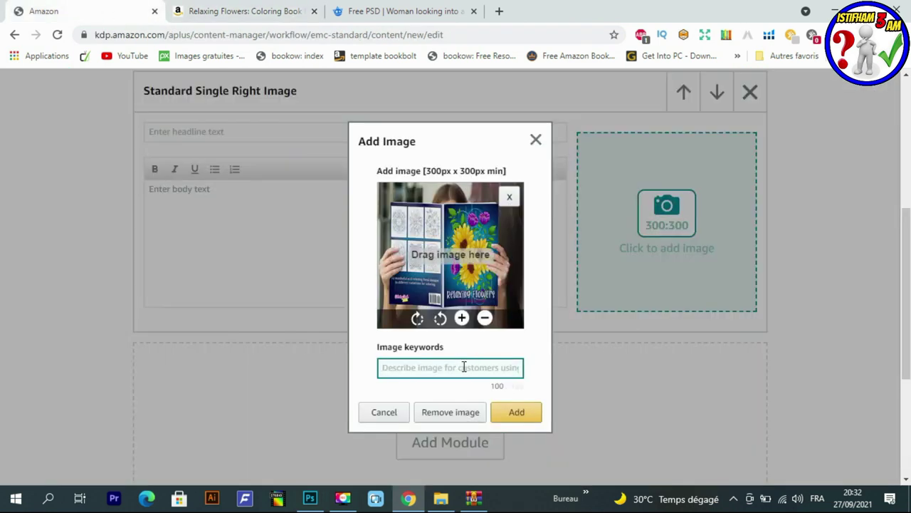
{"action": "key", "text": "ctrl+v"}
{"action": "key", "text": "BackSpace"}
{"action": "key", "text": "BackSpace"}
{"action": "key", "text": "BackSpace"}
{"action": "key", "text": "BackSpace"}
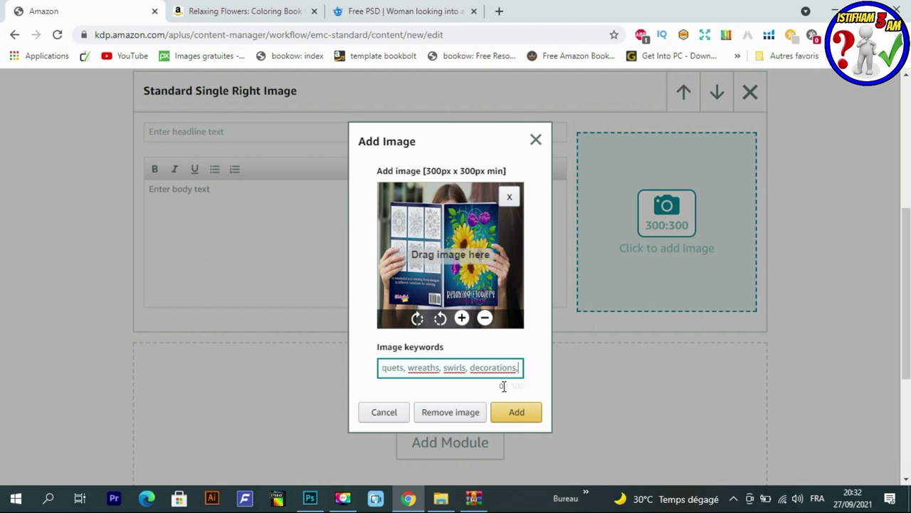
{"action": "left_click", "coordinate": [531, 418]}
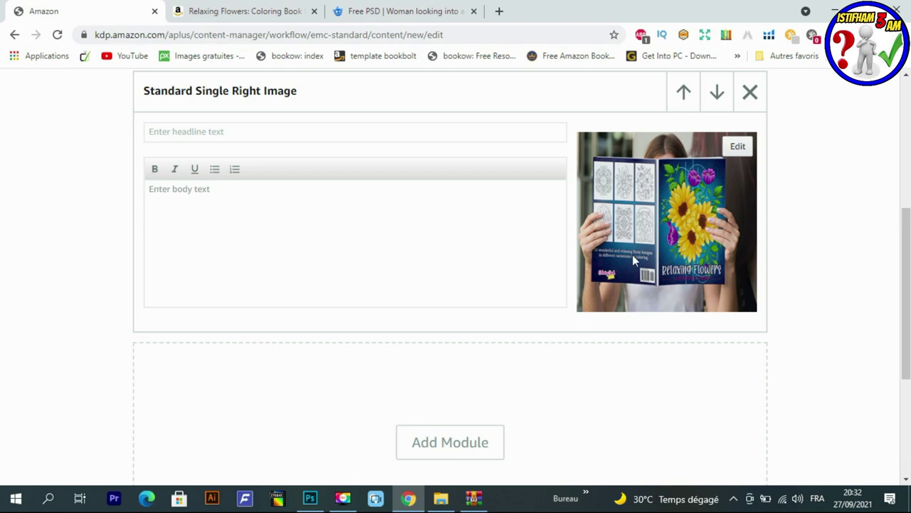
Expand the book description on the Amazon product page and copy its opening paragraph, "Flower coloring book for adults... quiet accompanying coloring.".
{"action": "left_click", "coordinate": [230, 11]}
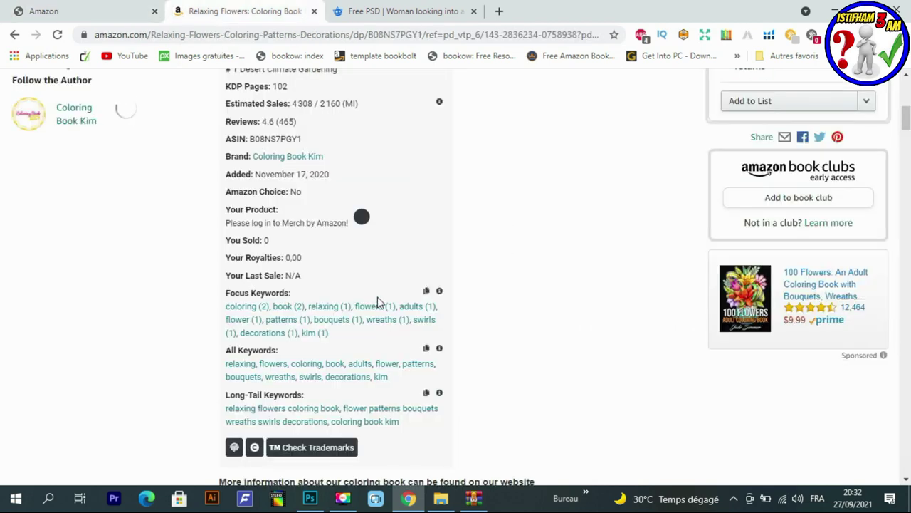
{"action": "scroll", "coordinate": [352, 325], "scroll_direction": "down", "scroll_amount": 4}
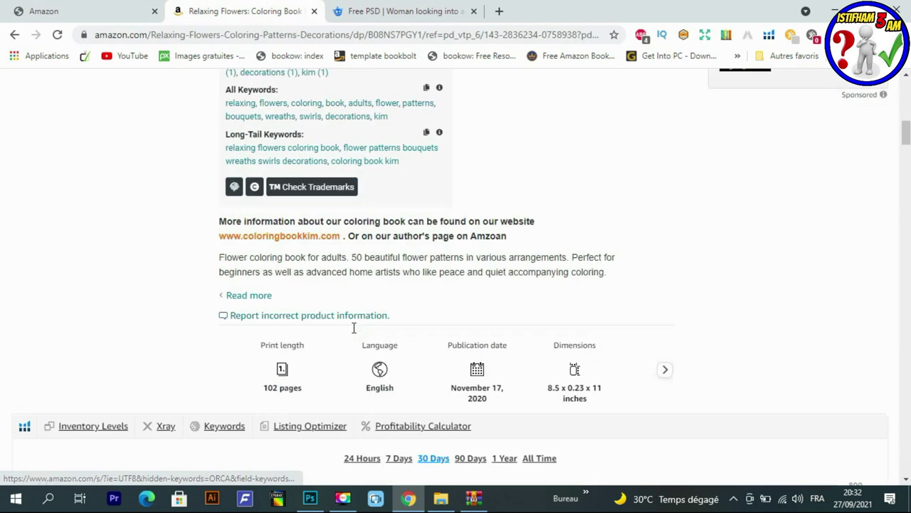
{"action": "left_click", "coordinate": [246, 245]}
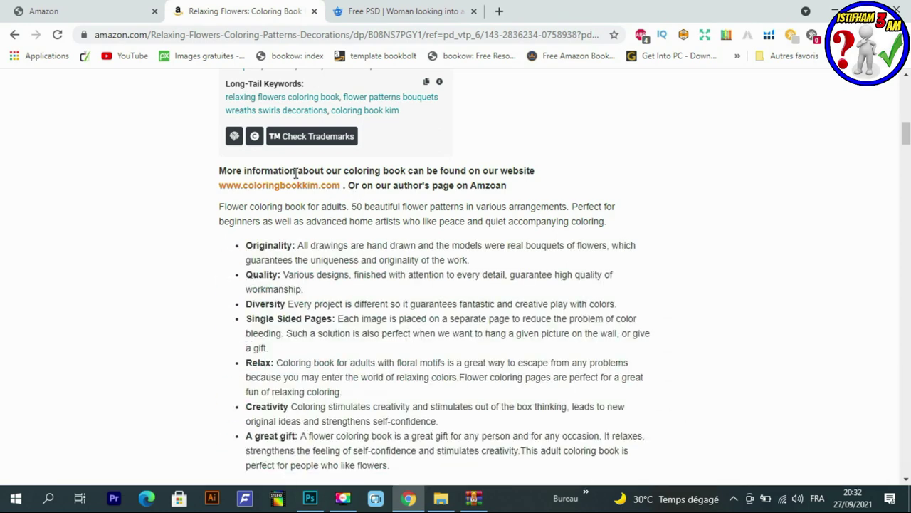
{"action": "scroll", "coordinate": [181, 254], "scroll_direction": "up", "scroll_amount": 1}
{"action": "scroll", "coordinate": [204, 289], "scroll_direction": "down", "scroll_amount": 2}
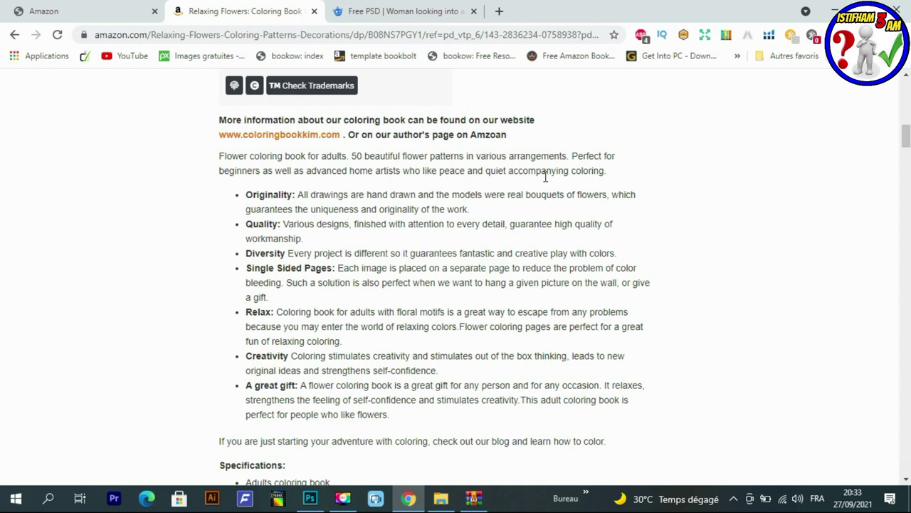
{"action": "left_click_drag", "start_coordinate": [221, 155], "coordinate": [608, 171]}
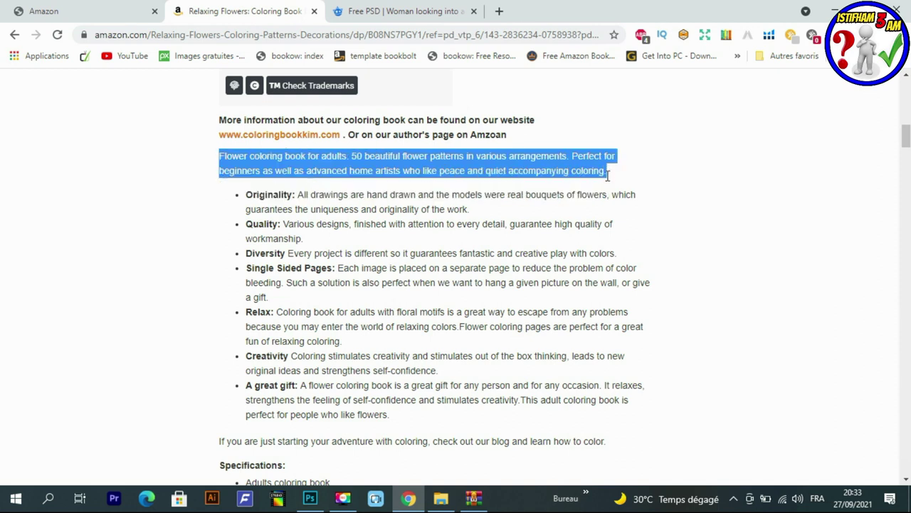
Paste the copied description paragraph as the body text of the Standard Single Right Image module.
{"action": "left_click", "coordinate": [81, 8]}
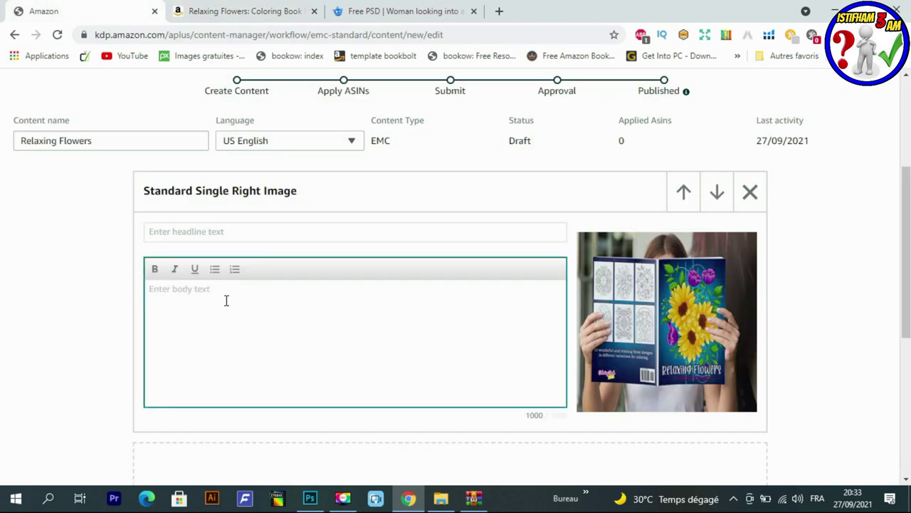
{"action": "key", "text": "ctrl+v"}
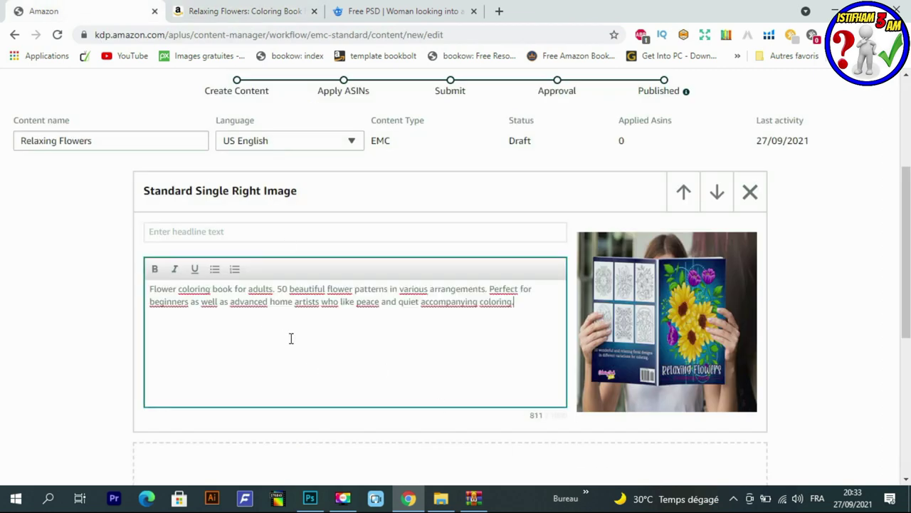
{"action": "left_click", "coordinate": [804, 298]}
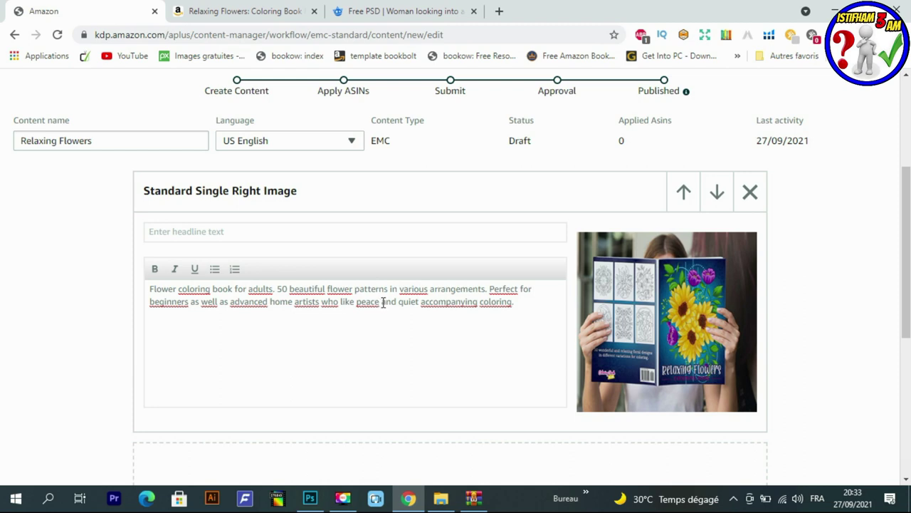
Open the module chooser below the Standard Single Right Image module to add another module.
{"action": "scroll", "coordinate": [411, 220], "scroll_direction": "down", "scroll_amount": 2}
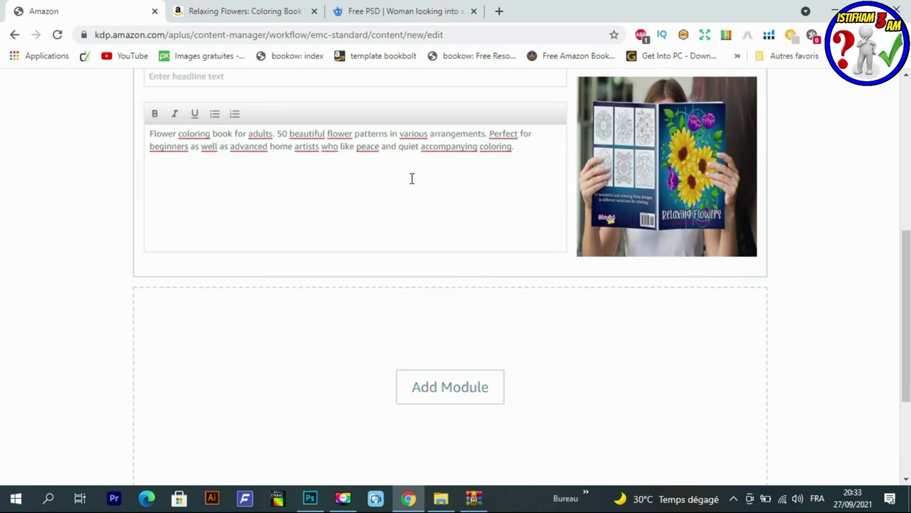
{"action": "scroll", "coordinate": [494, 345], "scroll_direction": "down", "scroll_amount": 2}
{"action": "left_click", "coordinate": [427, 236]}
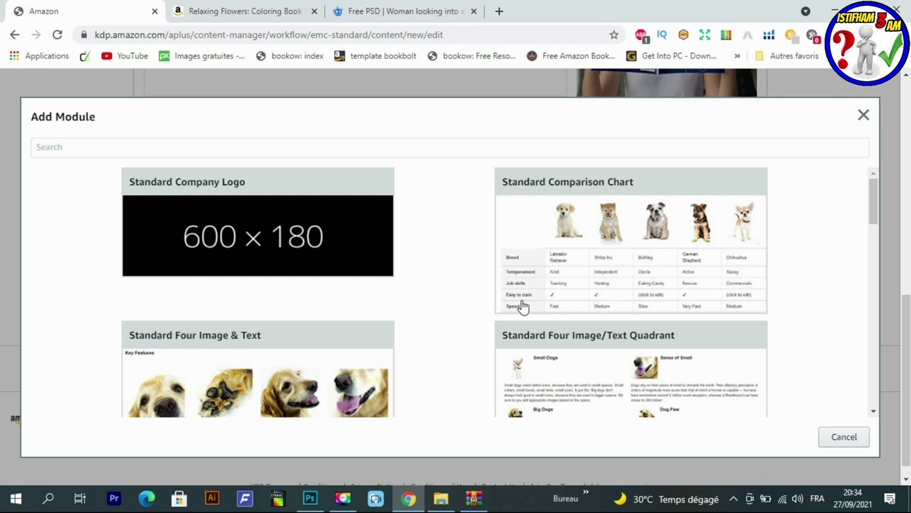